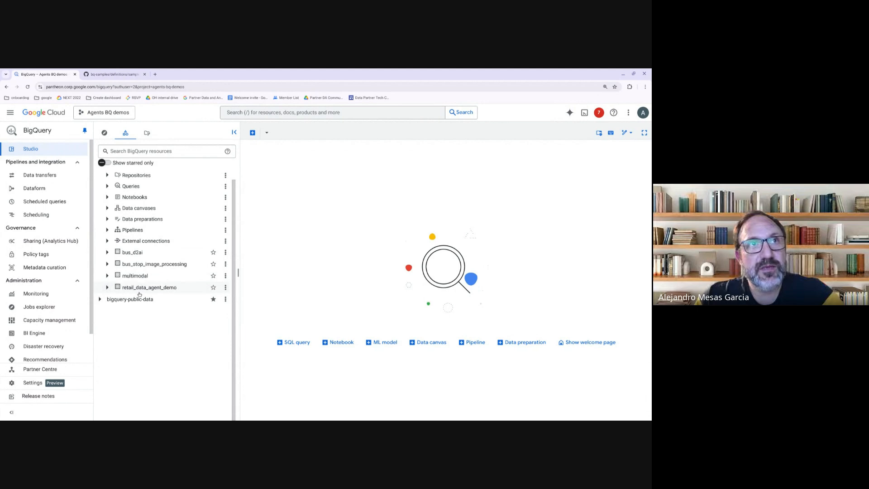
Open the Gemini-generated insights for the customers table in the retail_data_agent_demo dataset.
{"action": "left_click", "coordinate": [107, 287]}
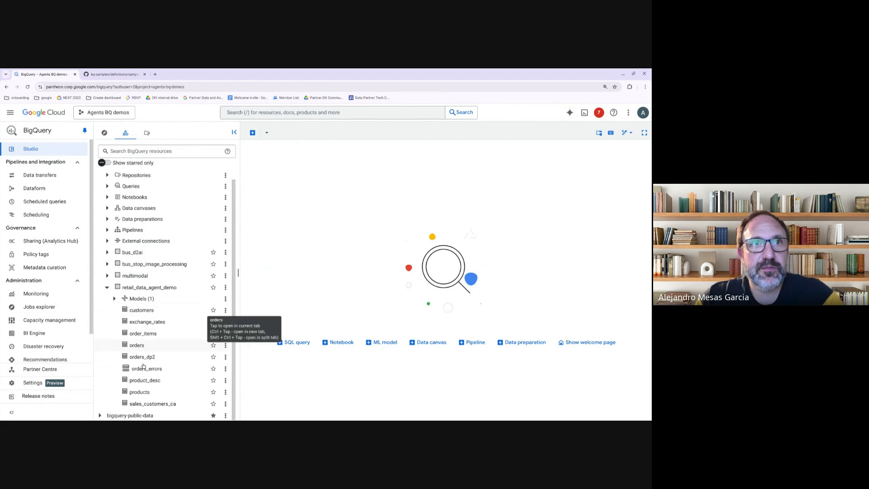
{"action": "left_click", "coordinate": [140, 314]}
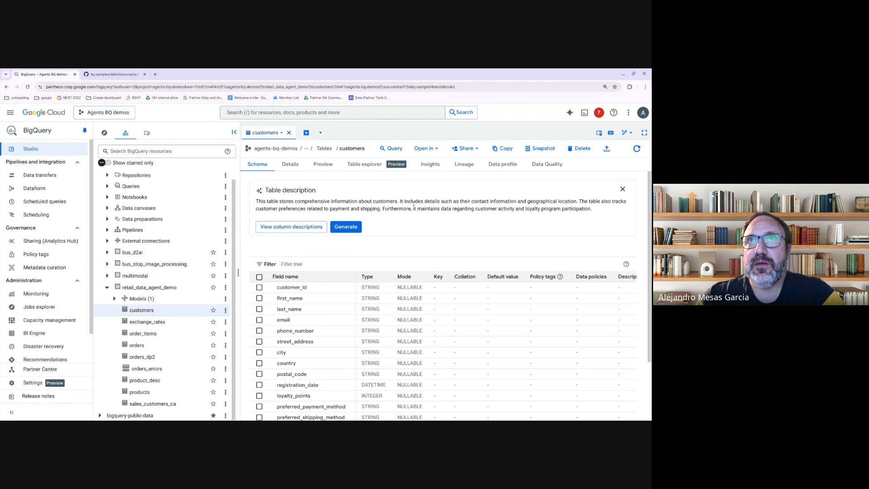
{"action": "left_click", "coordinate": [429, 165]}
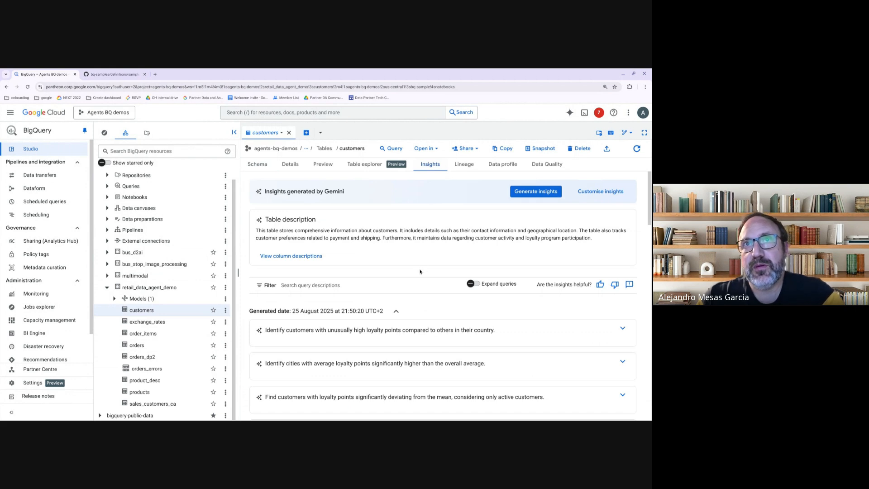
{"action": "scroll", "coordinate": [419, 272], "scroll_direction": "down", "scroll_amount": 3}
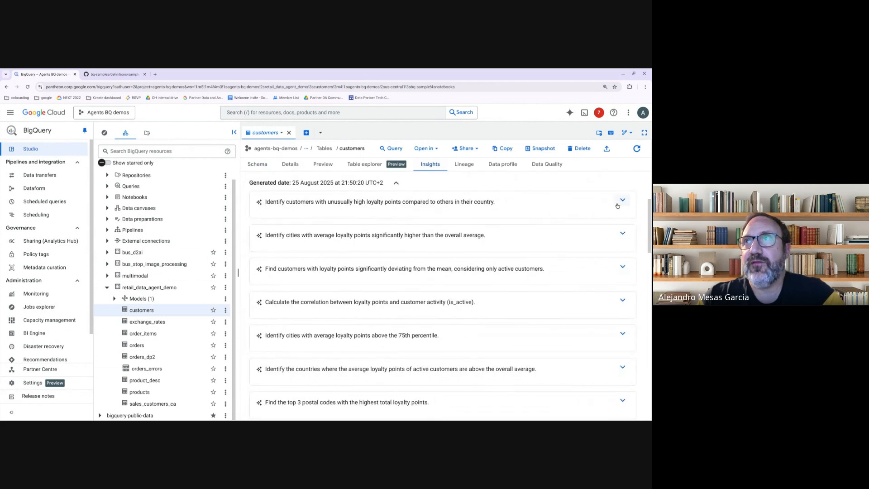
Examine the generated SQL query for the insight on customers with unusually high loyalty points compared to others in their country.
{"action": "left_click", "coordinate": [622, 201]}
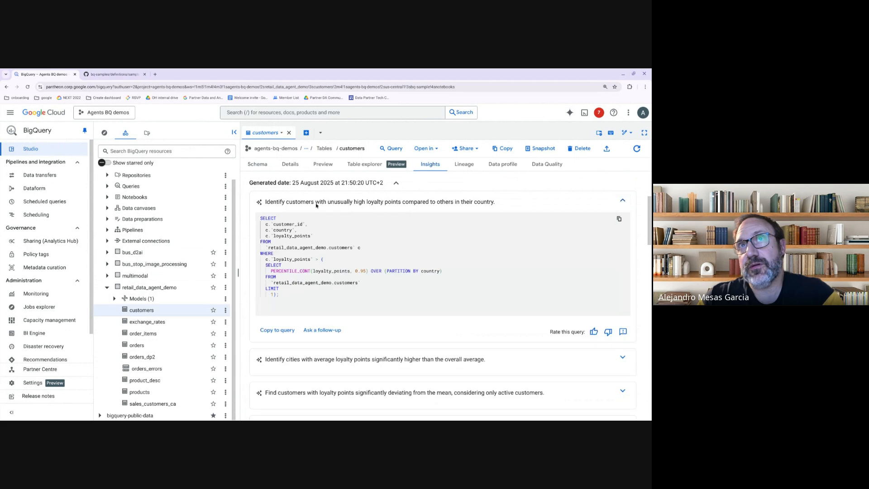
{"action": "left_click_drag", "start_coordinate": [263, 201], "coordinate": [495, 204]}
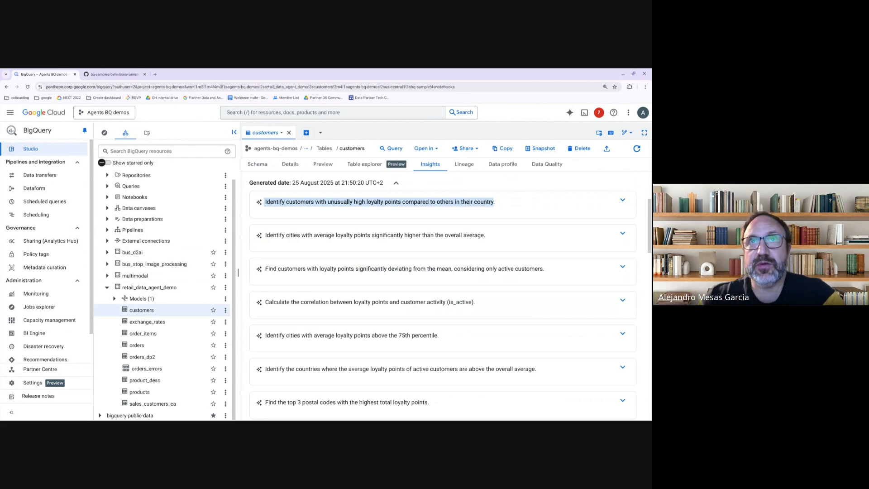
{"action": "left_click", "coordinate": [622, 200]}
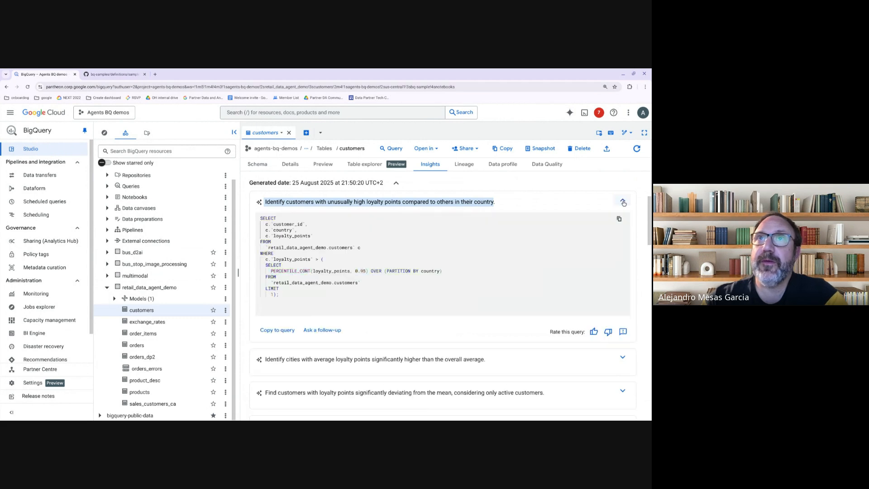
{"action": "left_click_drag", "start_coordinate": [261, 218], "coordinate": [293, 309]}
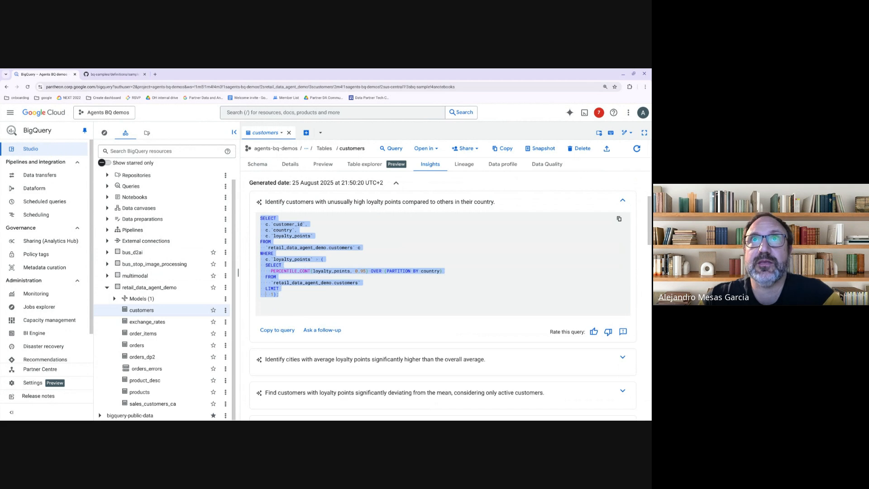
{"action": "scroll", "coordinate": [441, 298], "scroll_direction": "up", "scroll_amount": 3}
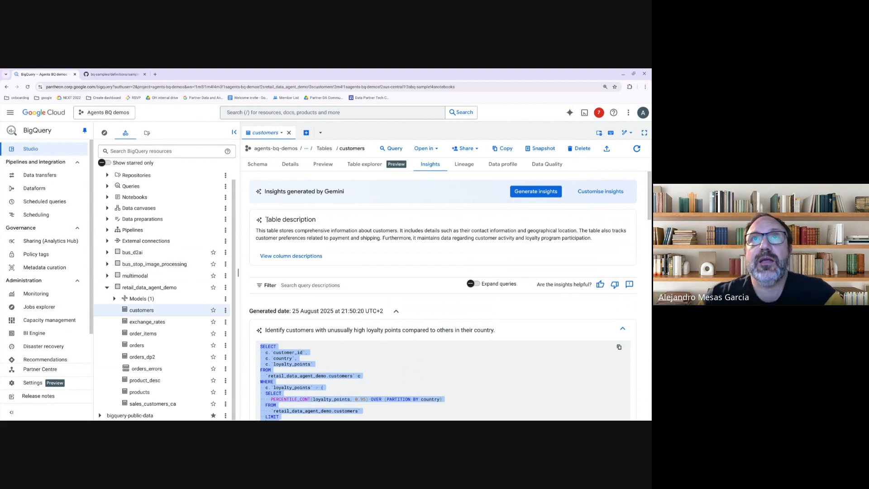
Preview the Gemini-generated descriptions of the customers table and try copying the suggested table description into its details.
{"action": "left_click", "coordinate": [290, 256]}
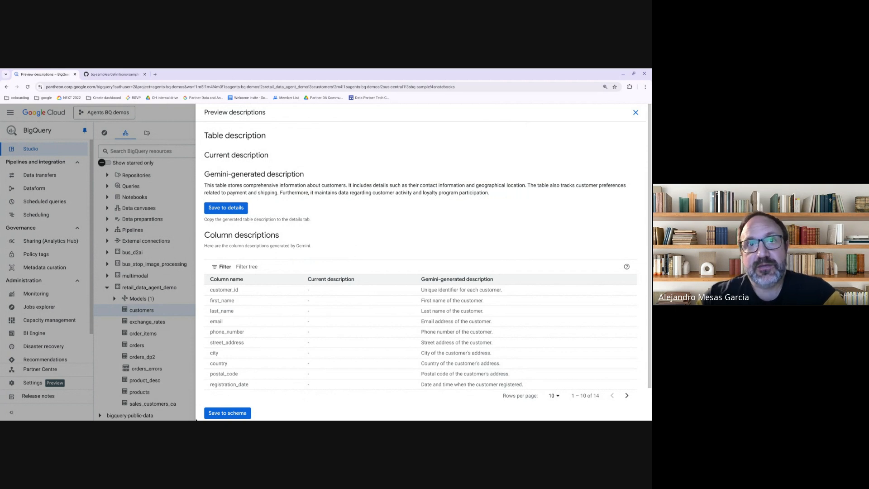
{"action": "left_click", "coordinate": [210, 208]}
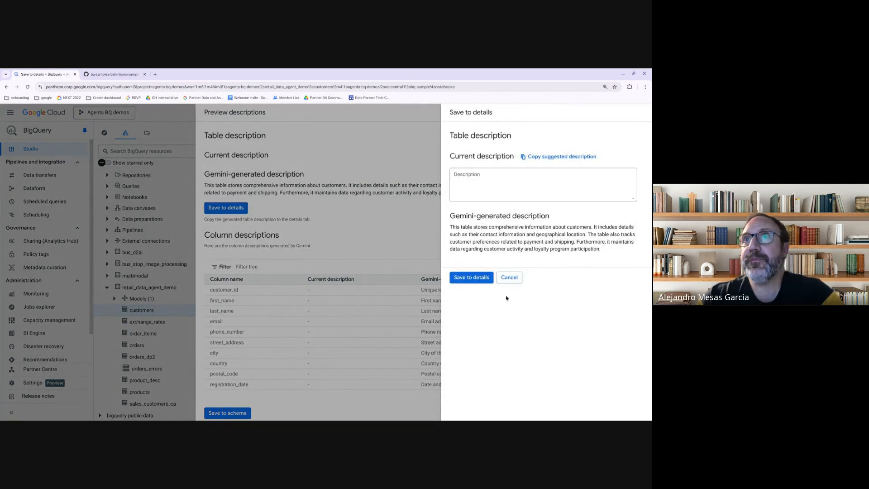
{"action": "left_click", "coordinate": [571, 155]}
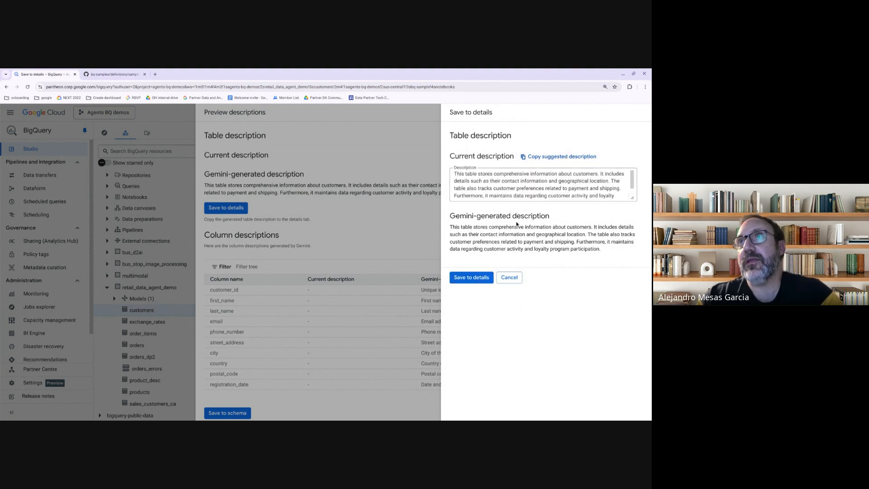
{"action": "left_click", "coordinate": [508, 278]}
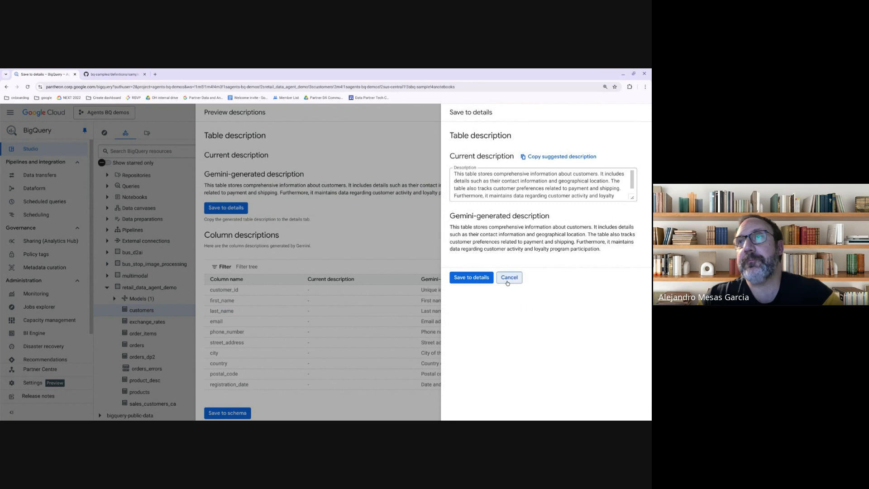
{"action": "left_click", "coordinate": [635, 112]}
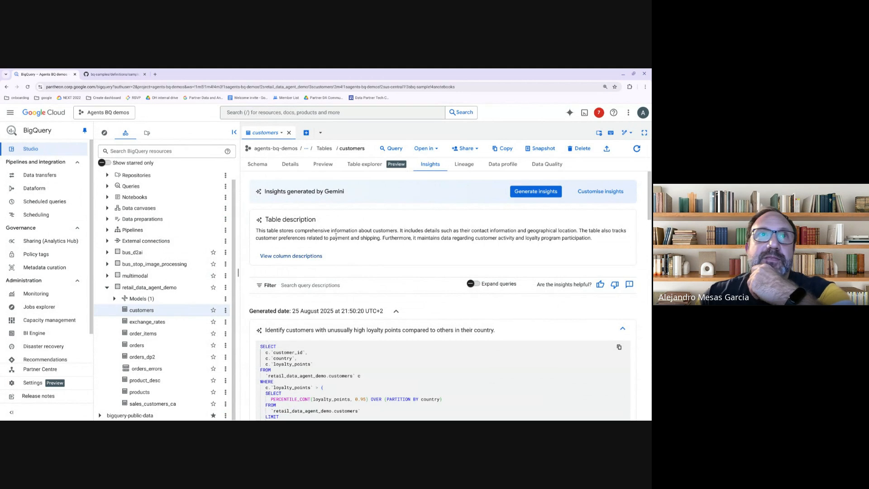
Create a new data preparation using agents-bq-demos.retail_data_agent_demo.customers as the source table.
{"action": "left_click", "coordinate": [321, 133]}
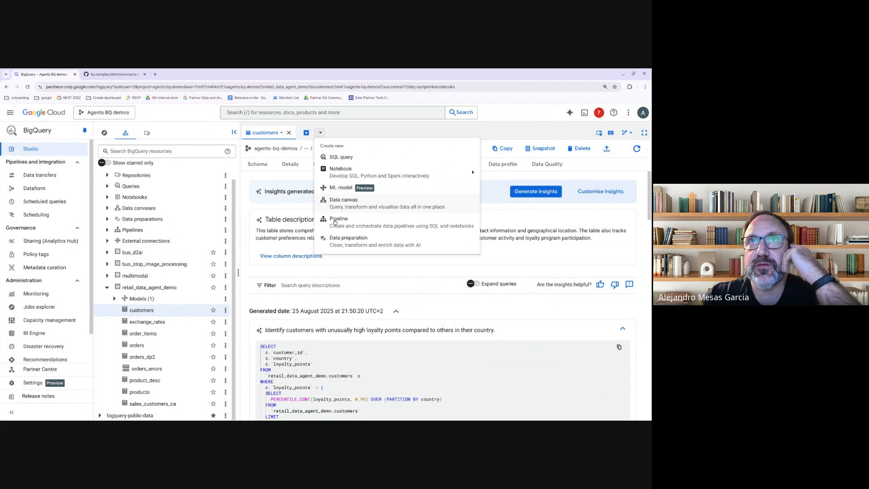
{"action": "left_click", "coordinate": [341, 245]}
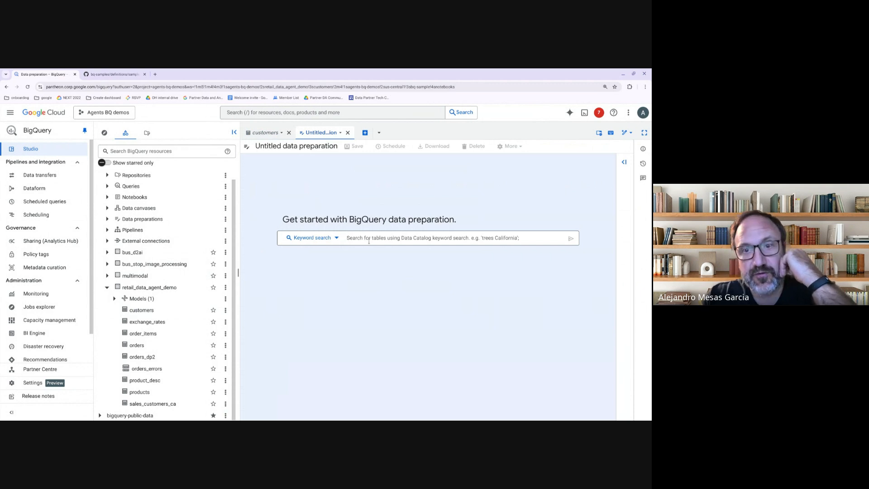
{"action": "left_click", "coordinate": [369, 242]}
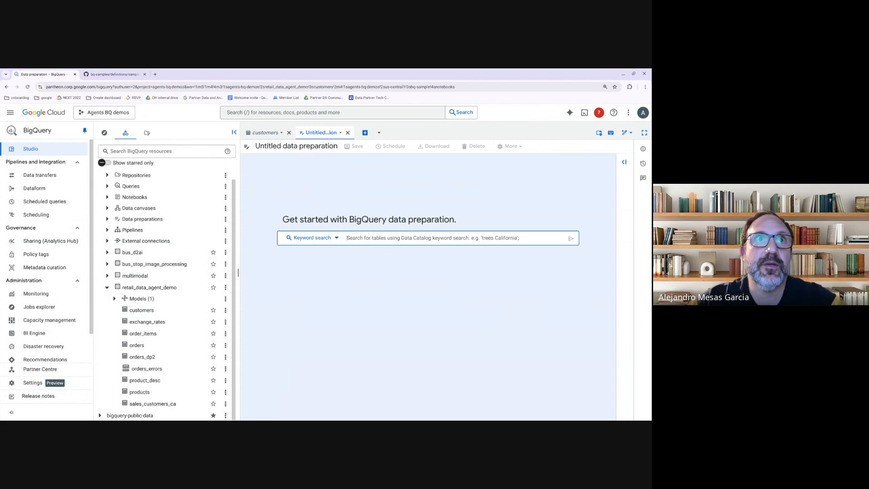
{"action": "type", "text": "c"}
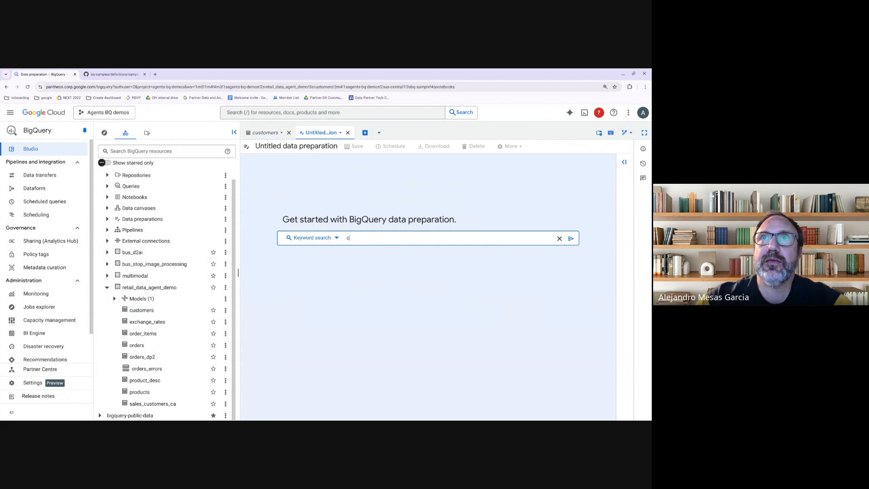
{"action": "type", "text": "ustomer"}
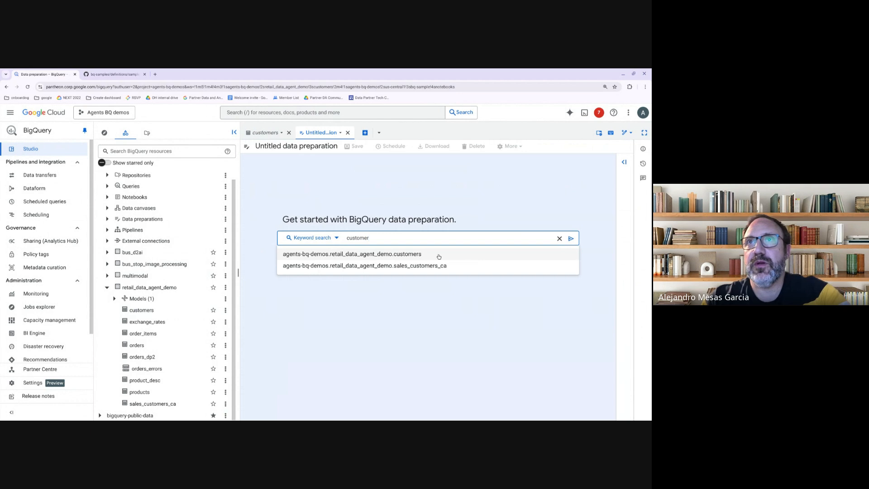
{"action": "left_click", "coordinate": [438, 254]}
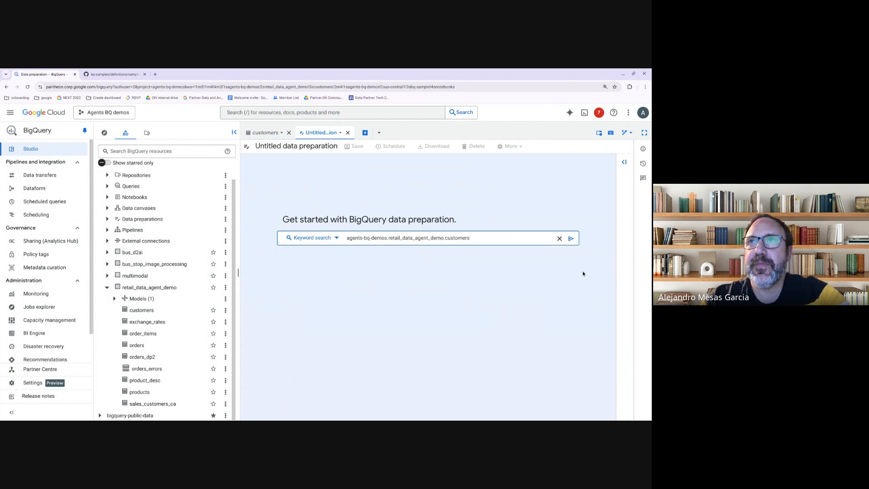
{"action": "left_click", "coordinate": [570, 239]}
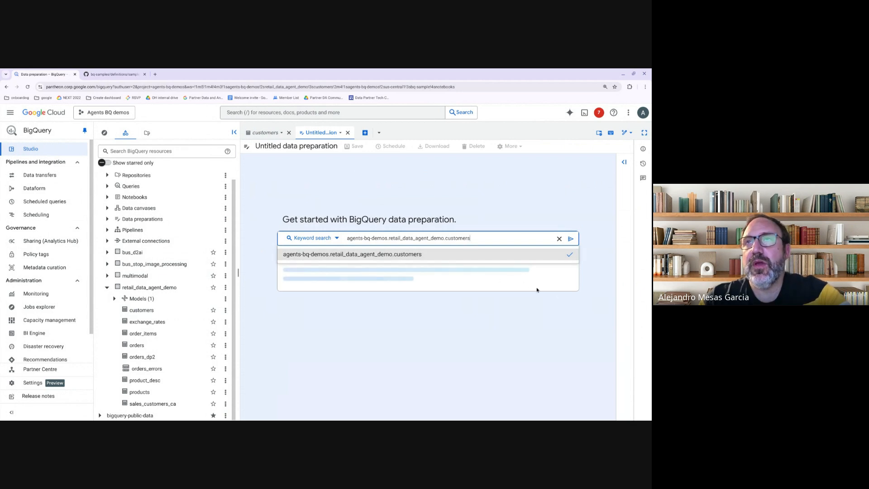
{"action": "left_click", "coordinate": [603, 262]}
{"action": "left_click", "coordinate": [502, 265]}
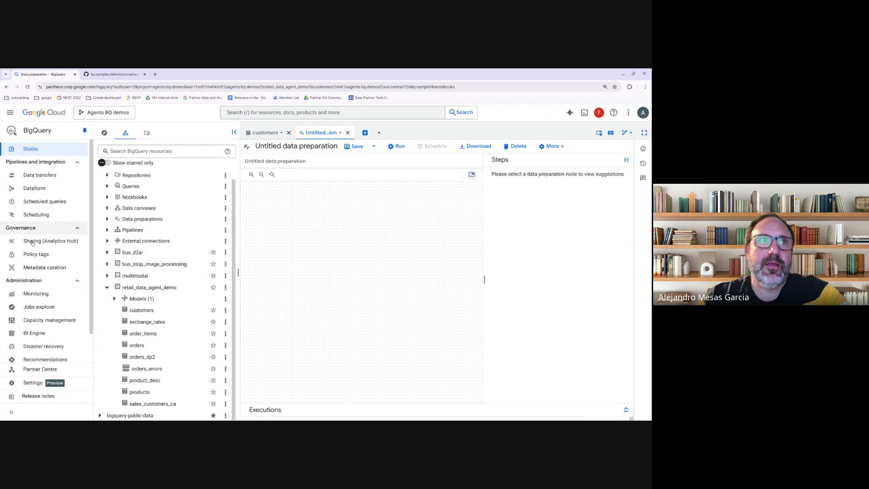
Collapse the navigation menu and resource explorer, and apply the suggestion that keeps rows whose email column is a valid email format.
{"action": "left_click", "coordinate": [12, 411]}
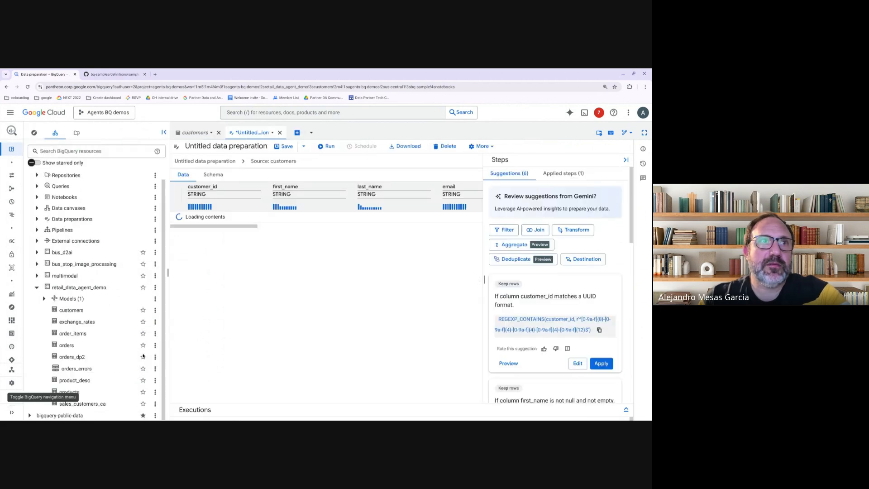
{"action": "left_click", "coordinate": [164, 133]}
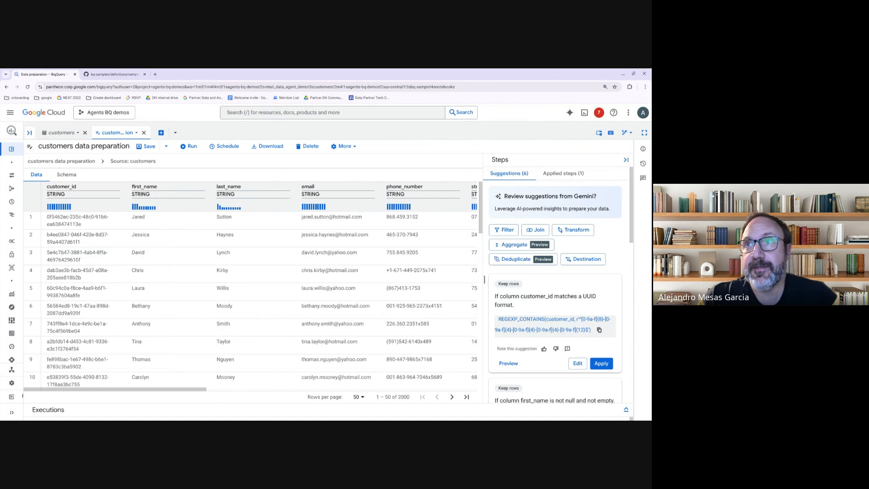
{"action": "scroll", "coordinate": [557, 289], "scroll_direction": "down", "scroll_amount": 2}
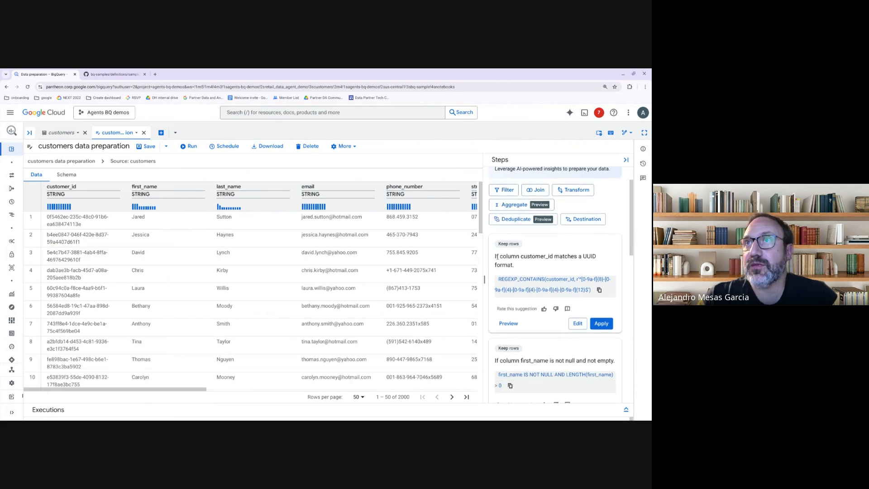
{"action": "left_click_drag", "start_coordinate": [496, 256], "coordinate": [527, 266]}
{"action": "scroll", "coordinate": [536, 272], "scroll_direction": "down", "scroll_amount": 4}
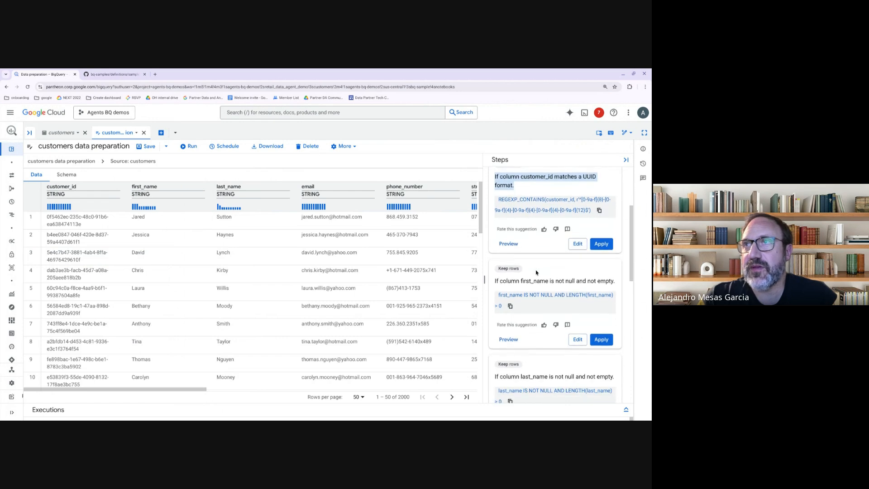
{"action": "scroll", "coordinate": [556, 285], "scroll_direction": "down", "scroll_amount": 8}
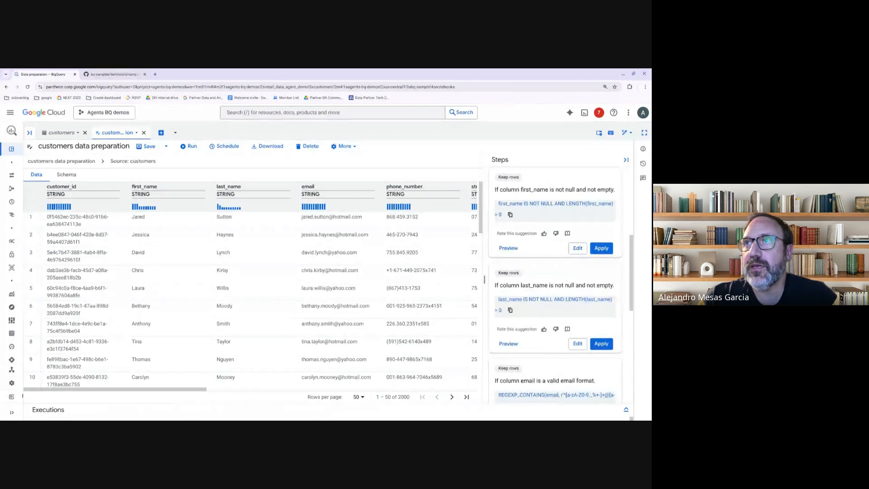
{"action": "scroll", "coordinate": [556, 285], "scroll_direction": "down", "scroll_amount": 1}
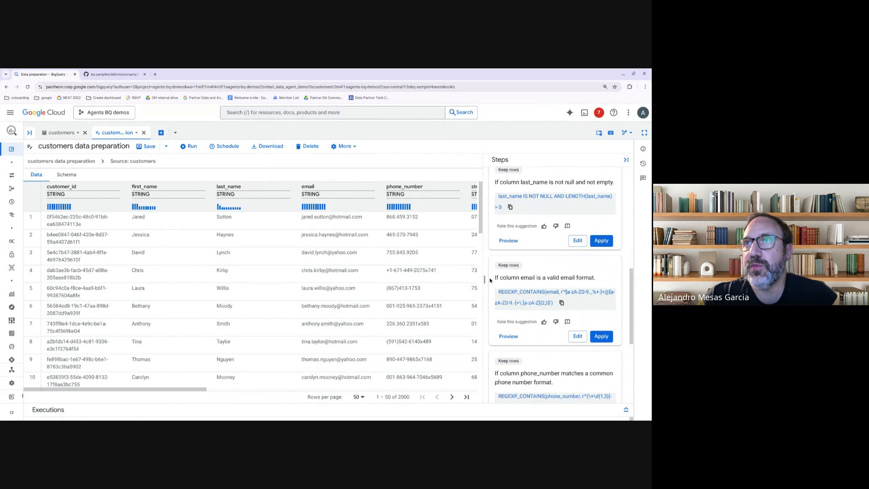
{"action": "left_click_drag", "start_coordinate": [495, 278], "coordinate": [606, 288]}
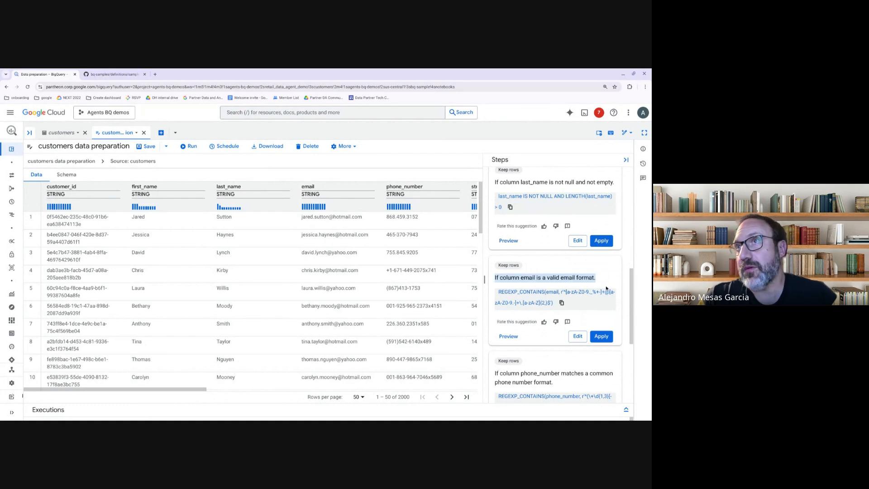
{"action": "left_click", "coordinate": [567, 277]}
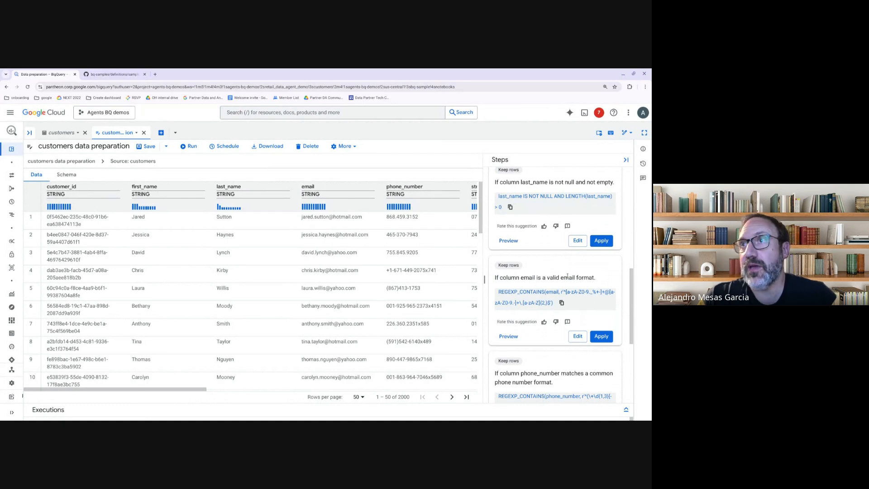
{"action": "left_click", "coordinate": [601, 337]}
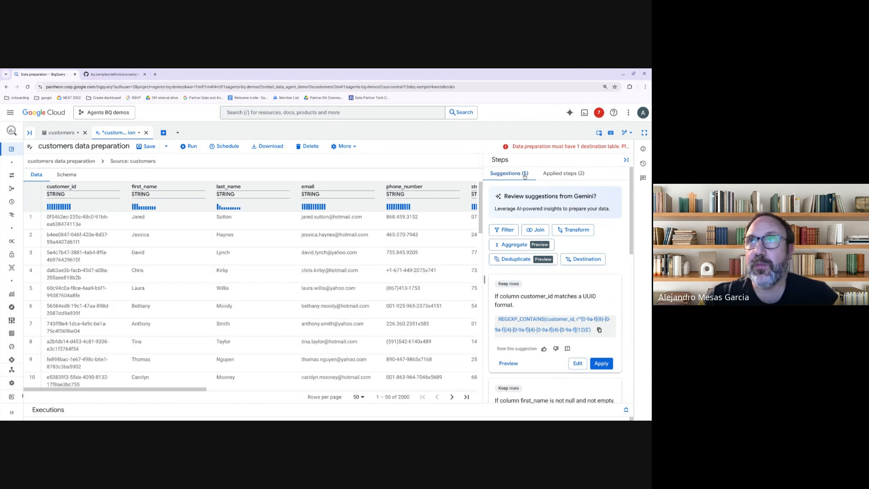
Start a new transformation step, try the expression Lower(email) in it, and clear the expression again.
{"action": "left_click", "coordinate": [572, 231]}
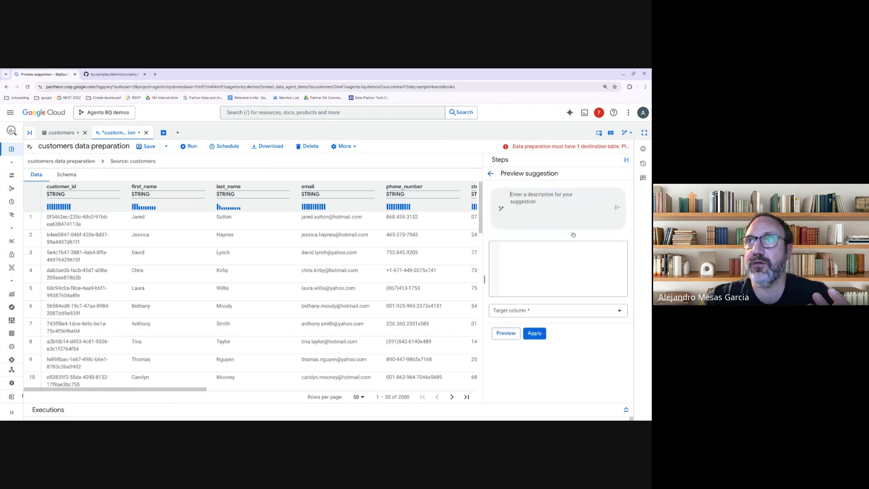
{"action": "left_click", "coordinate": [525, 258]}
{"action": "type", "text": "Lower"}
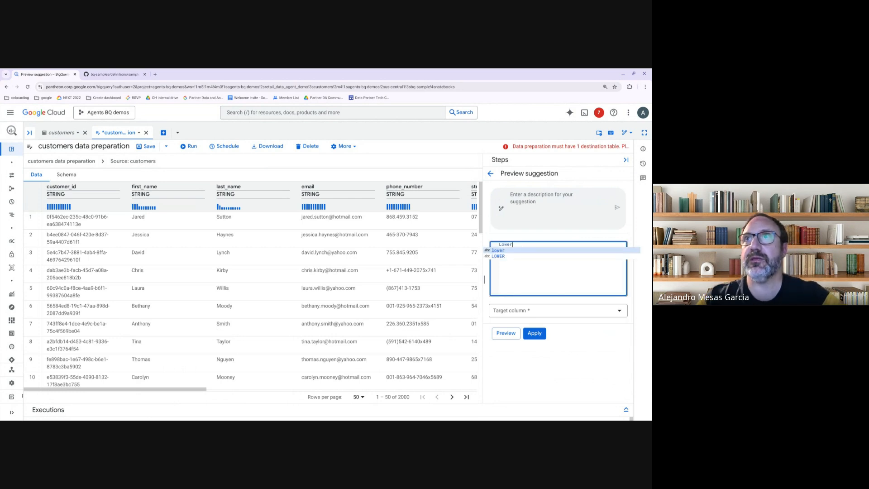
{"action": "type", "text": "()"}
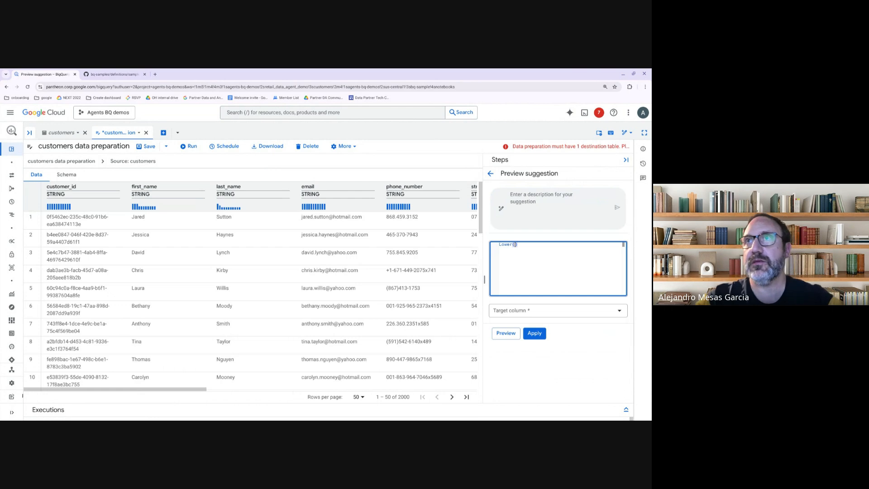
{"action": "type", "text": "email"}
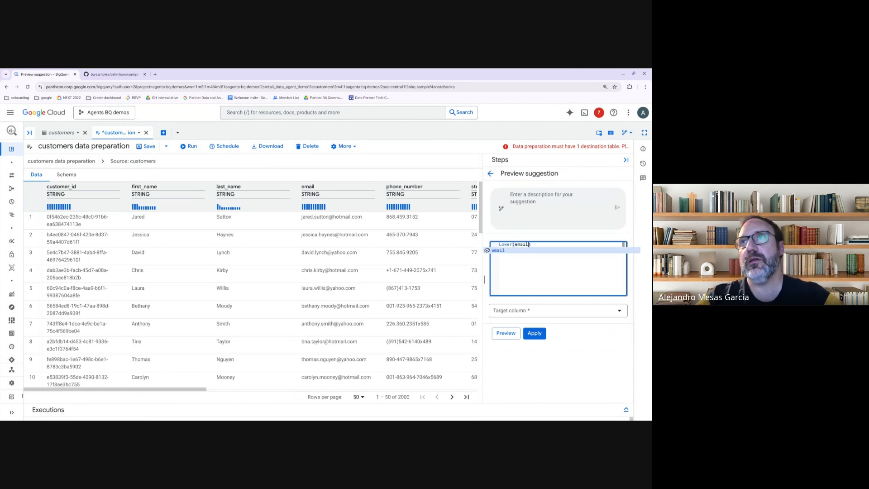
{"action": "left_click", "coordinate": [526, 257]}
{"action": "key", "text": "ctrl+a"}
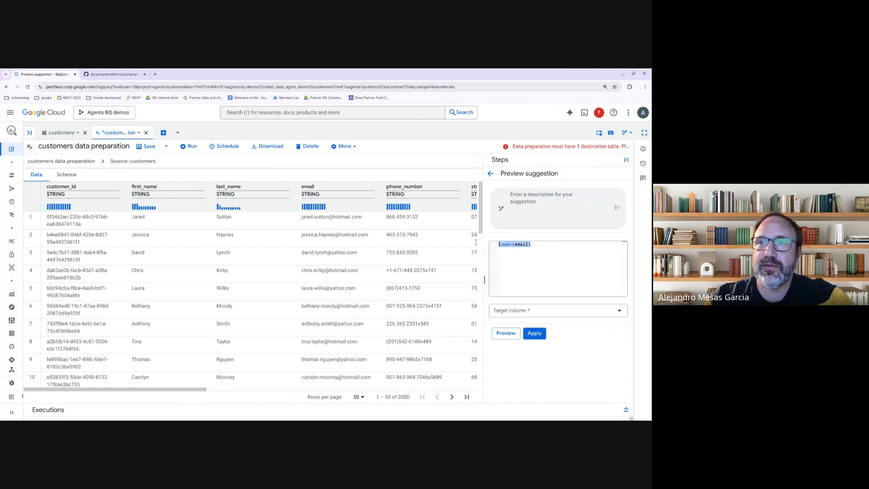
{"action": "key", "text": "BackSpace"}
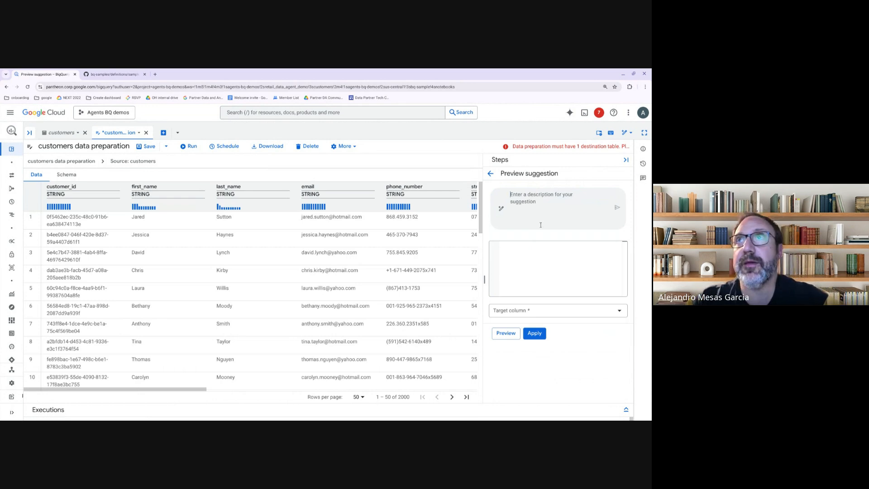
Generate a transformation expression from the description "format the first name having first letter capital and rest lower case".
{"action": "type", "text": "format the "}
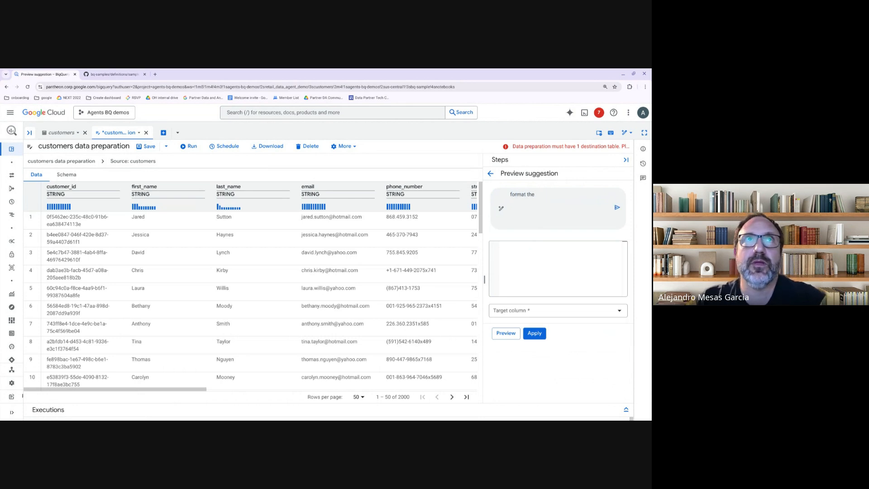
{"action": "type", "text": "first name havi"}
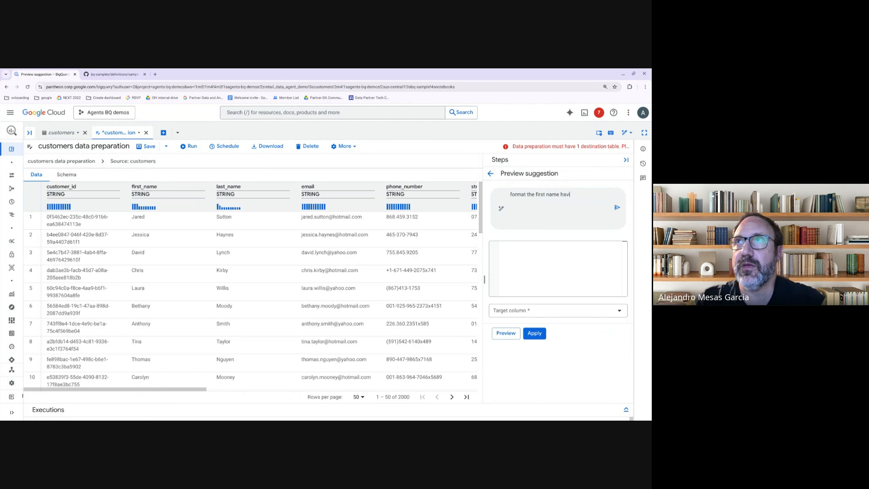
{"action": "type", "text": "ng first let"}
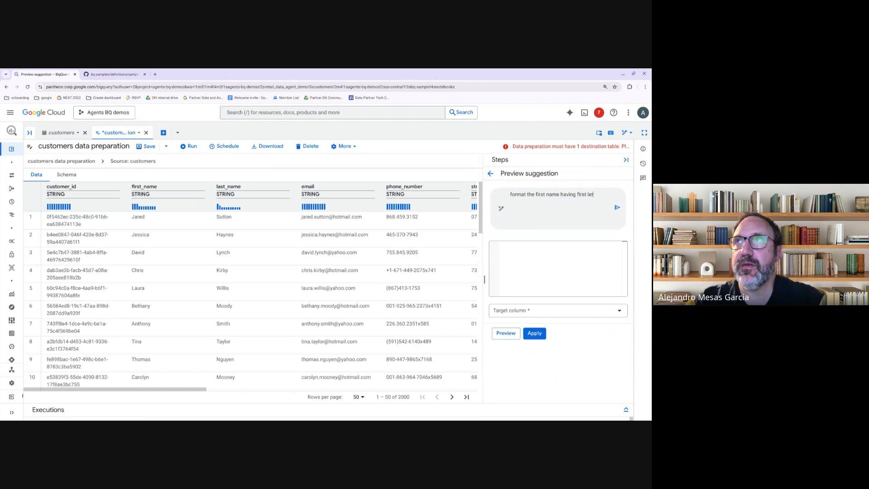
{"action": "type", "text": "ter"}
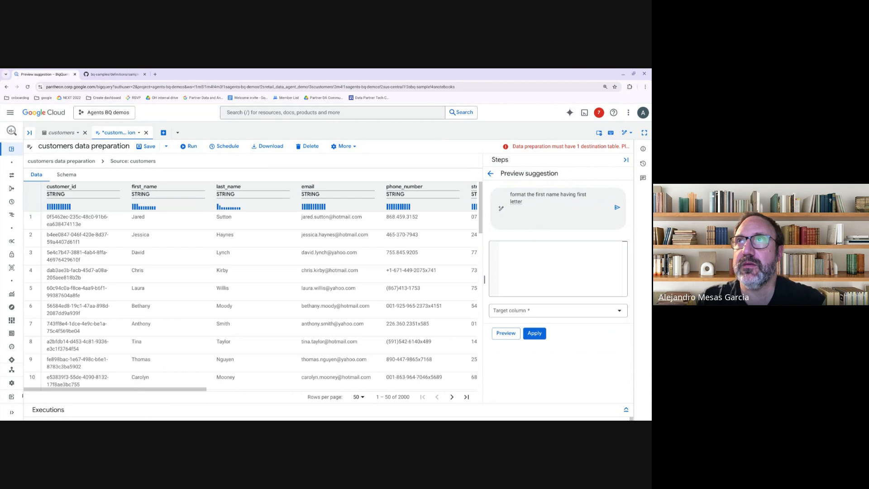
{"action": "type", "text": " ascapital and re"}
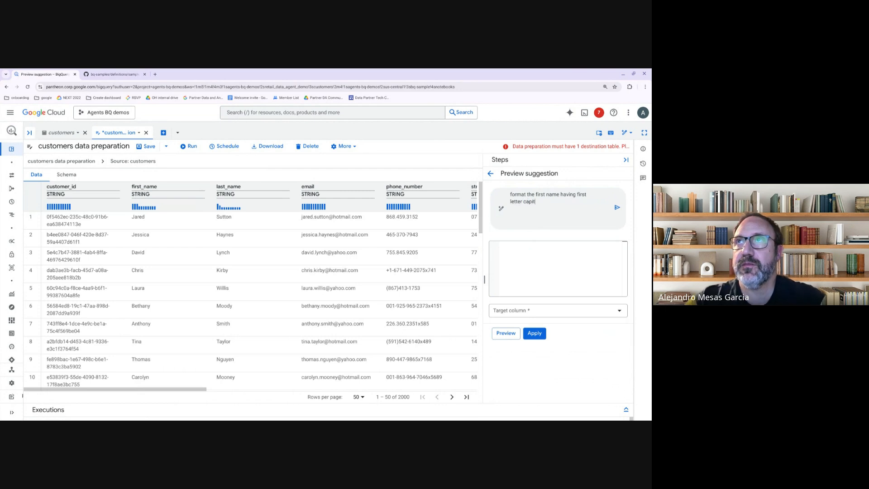
{"action": "type", "text": "low"}
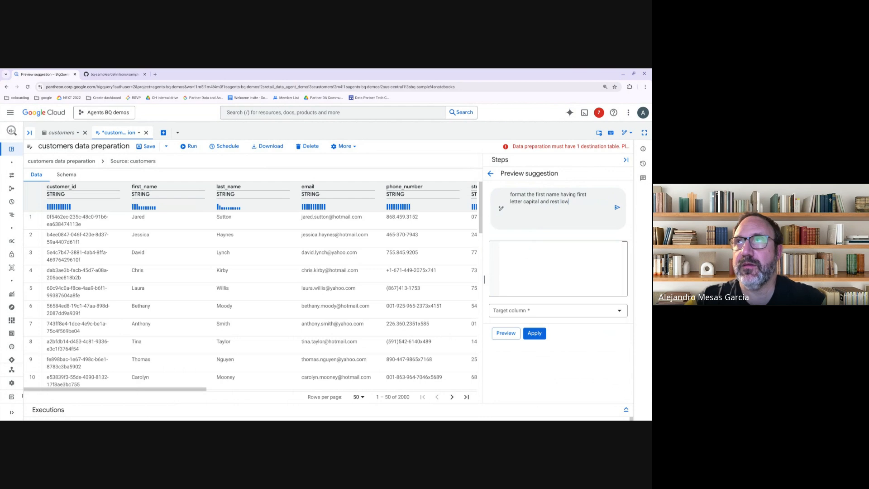
{"action": "type", "text": "er case"}
{"action": "key", "text": "BackSpace"}
{"action": "key", "text": "BackSpace"}
{"action": "key", "text": "BackSpace"}
{"action": "type", "text": "case"}
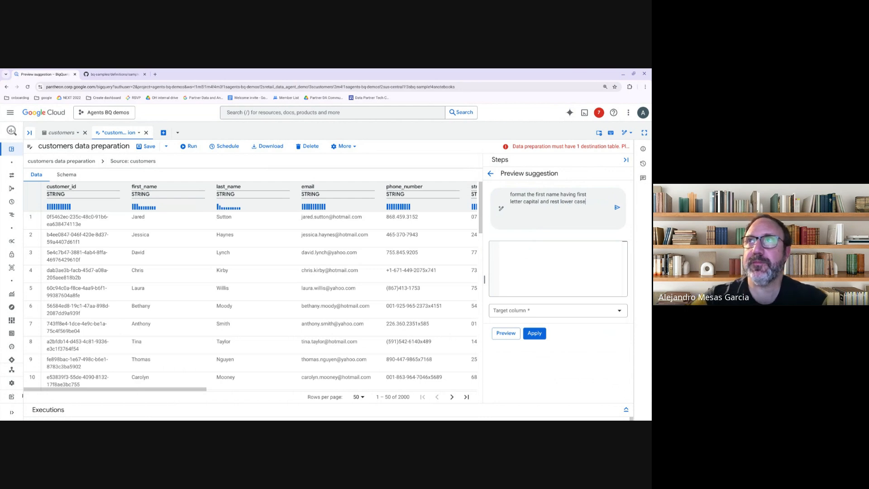
{"action": "left_click", "coordinate": [616, 209]}
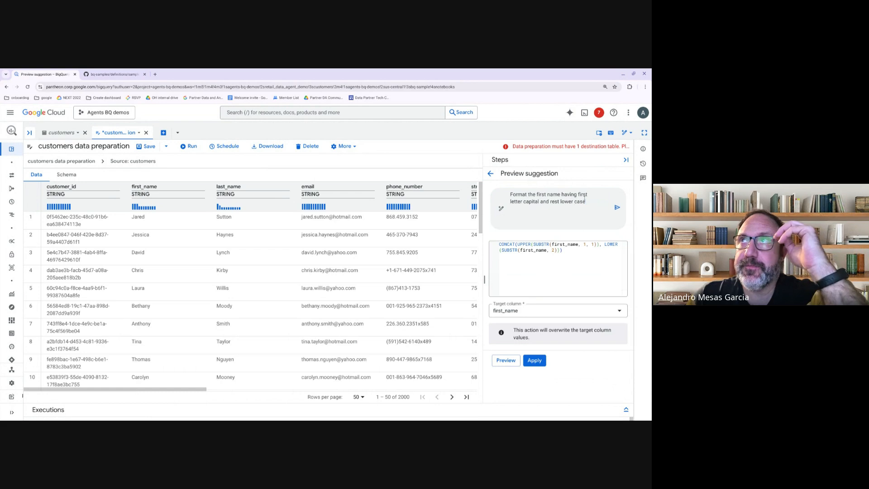
Review the generated CONCAT expression and the target column choices, keep first_name as the target, and apply the transformation.
{"action": "left_click", "coordinate": [576, 251]}
{"action": "left_click_drag", "start_coordinate": [576, 250], "coordinate": [495, 240]}
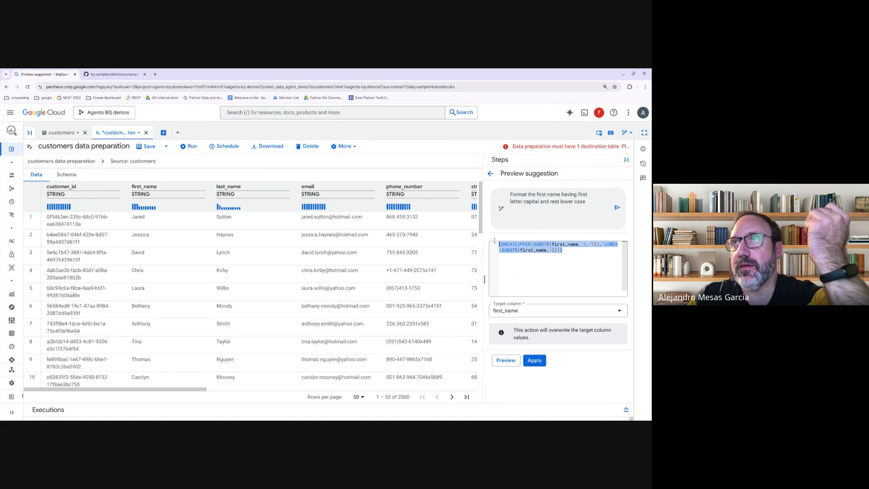
{"action": "left_click", "coordinate": [548, 313]}
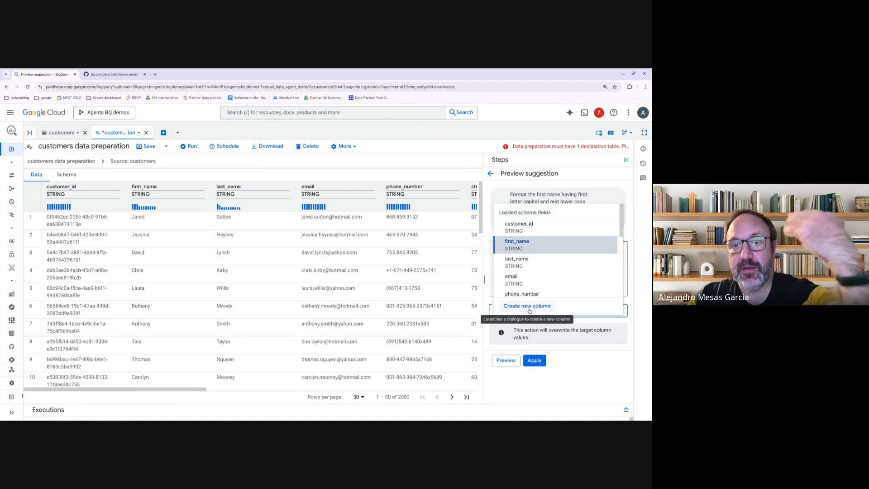
{"action": "left_click", "coordinate": [572, 382]}
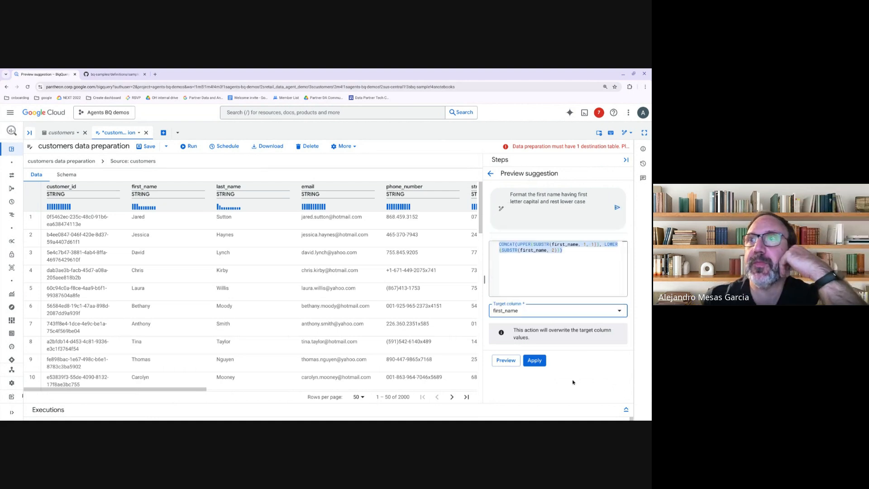
{"action": "left_click", "coordinate": [535, 361]}
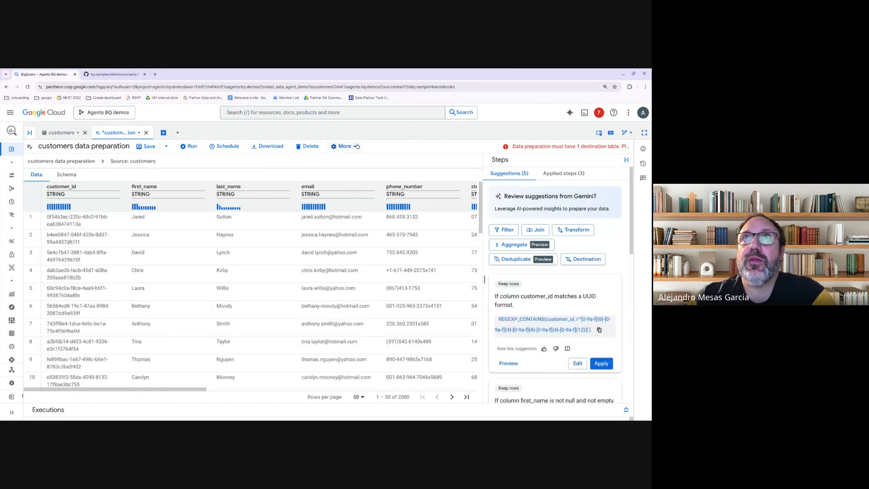
Inspect the form for adding a destination and the additional data preparation settings, such as the error table option.
{"action": "left_click", "coordinate": [584, 260]}
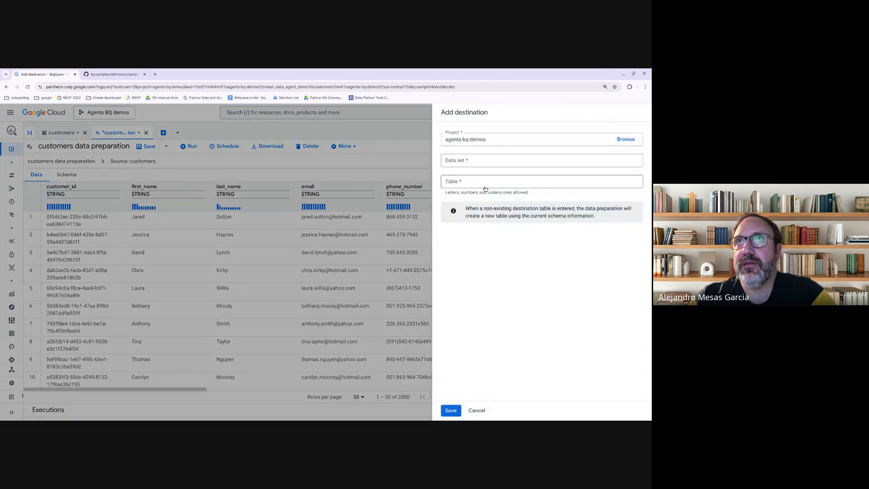
{"action": "left_click", "coordinate": [476, 410]}
{"action": "left_click", "coordinate": [352, 146]}
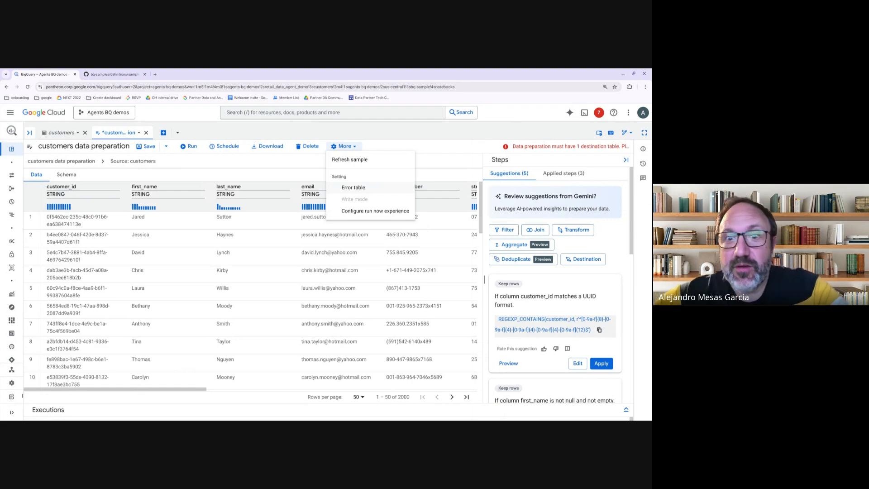
{"action": "left_click", "coordinate": [382, 147]}
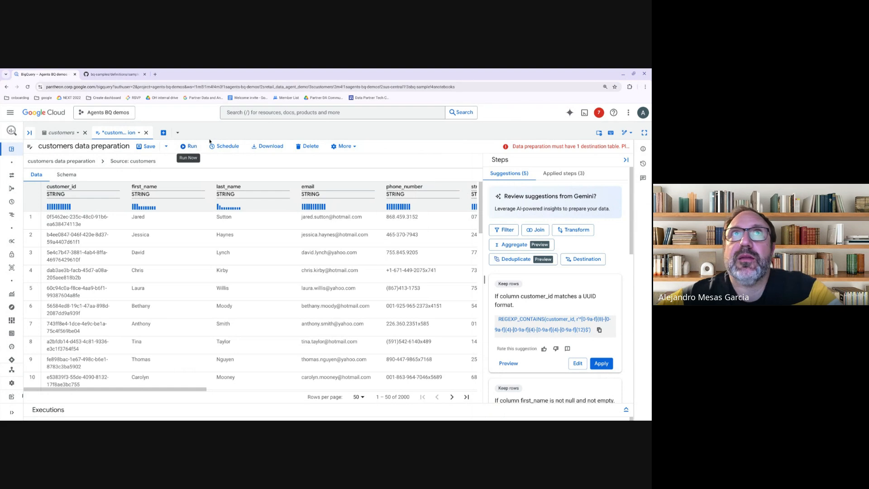
Add the table table_customer_3 in the retail_data_agent_demo data set as the destination of the data preparation.
{"action": "left_click", "coordinate": [587, 260]}
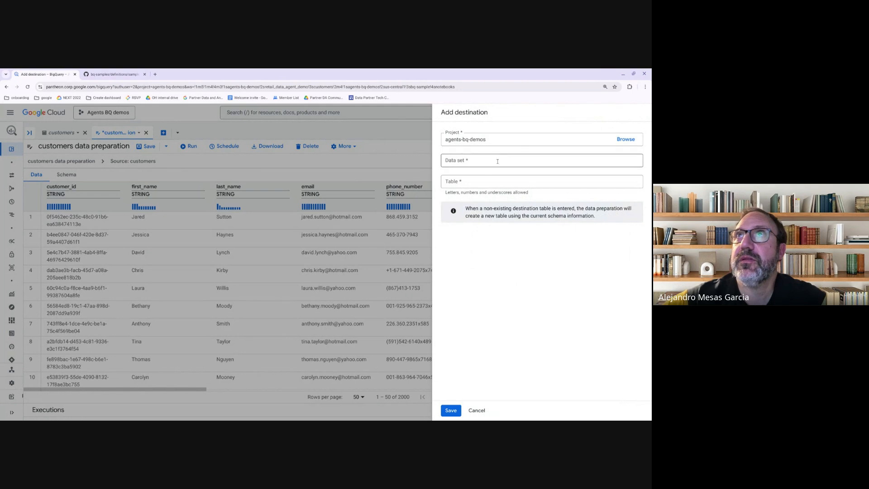
{"action": "left_click", "coordinate": [498, 161]}
{"action": "left_click", "coordinate": [489, 243]}
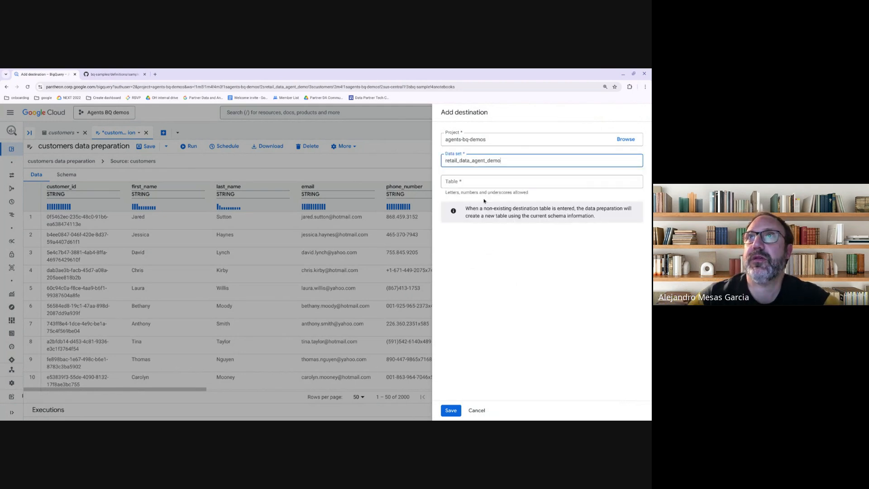
{"action": "left_click", "coordinate": [486, 182]}
{"action": "type", "text": "tabl"}
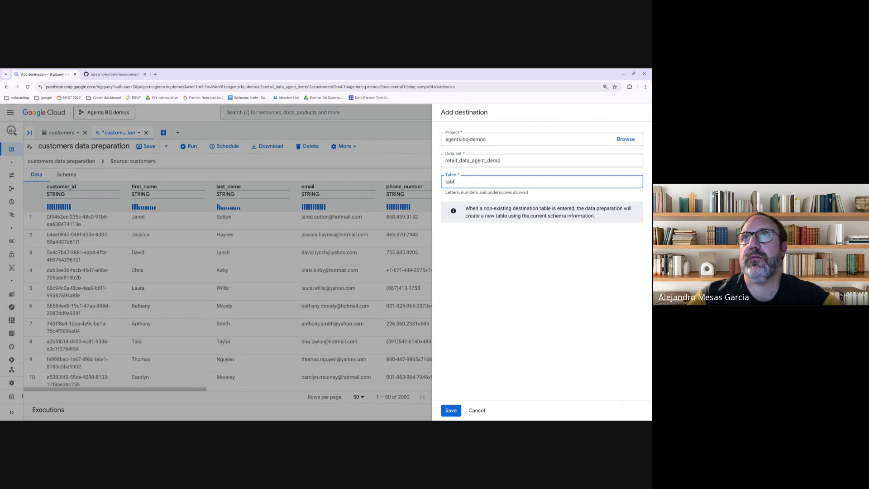
{"action": "type", "text": "e_customer_3"}
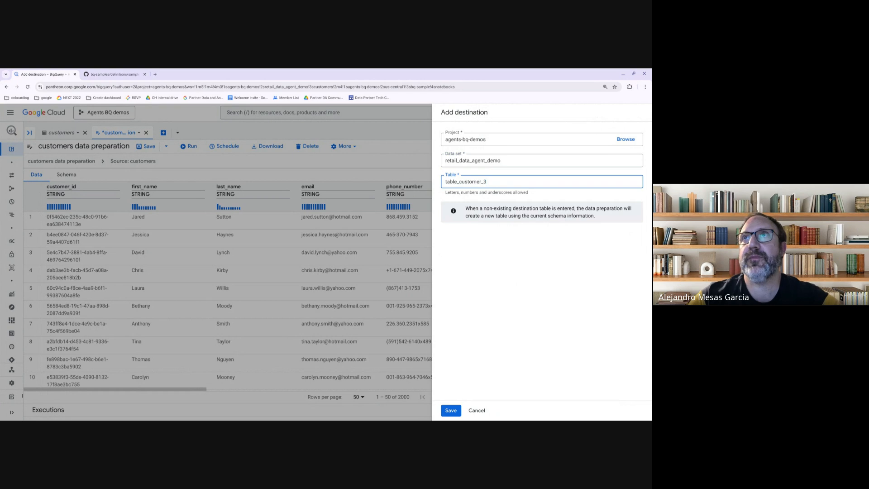
{"action": "left_click", "coordinate": [451, 410]}
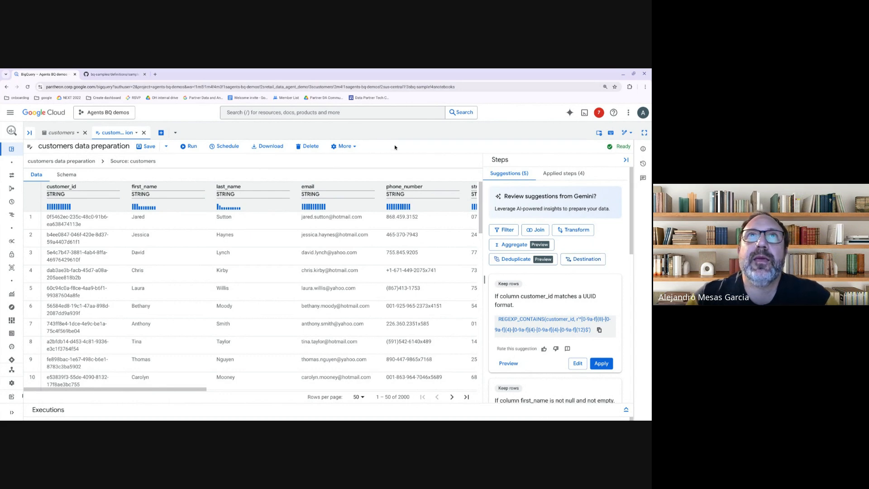
Run the data preparation and show its execution history.
{"action": "left_click", "coordinate": [626, 409]}
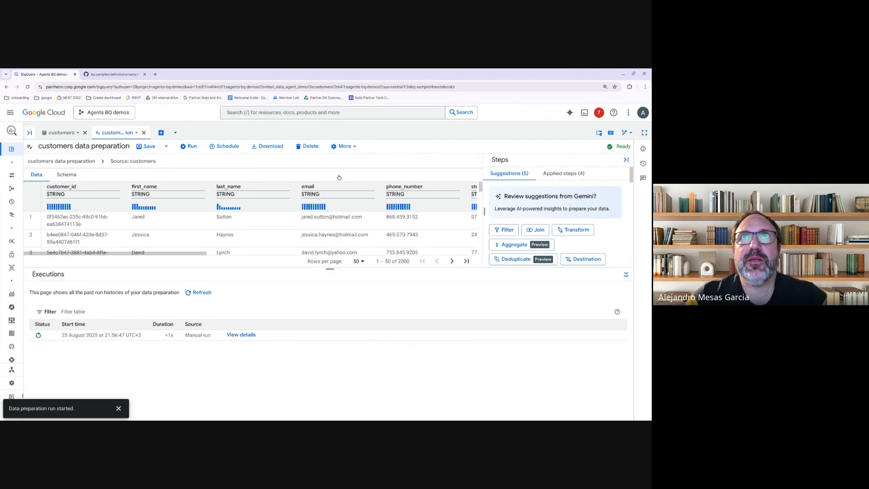
Create a new pipeline that executes with the user's own credentials.
{"action": "left_click", "coordinate": [175, 133]}
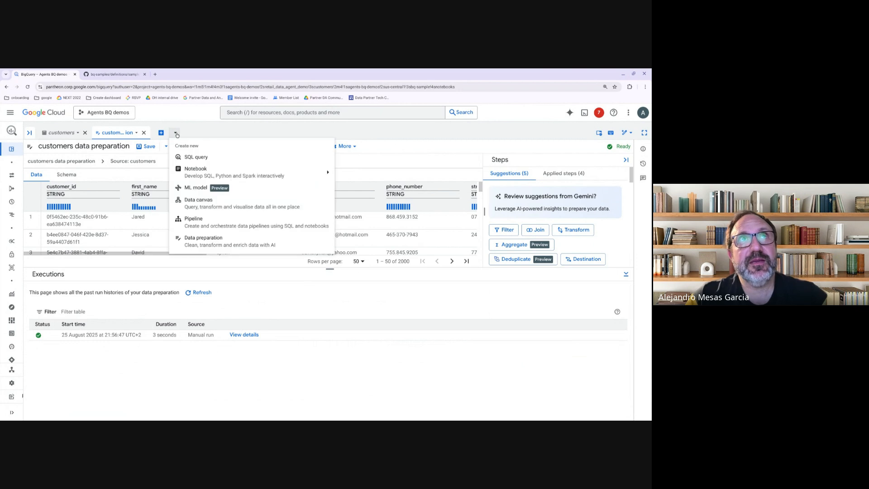
{"action": "left_click", "coordinate": [190, 224]}
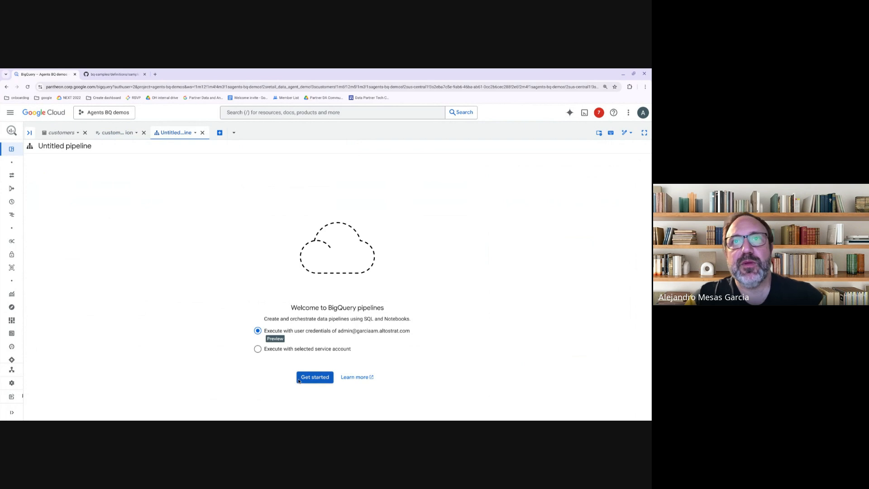
{"action": "left_click", "coordinate": [233, 133]}
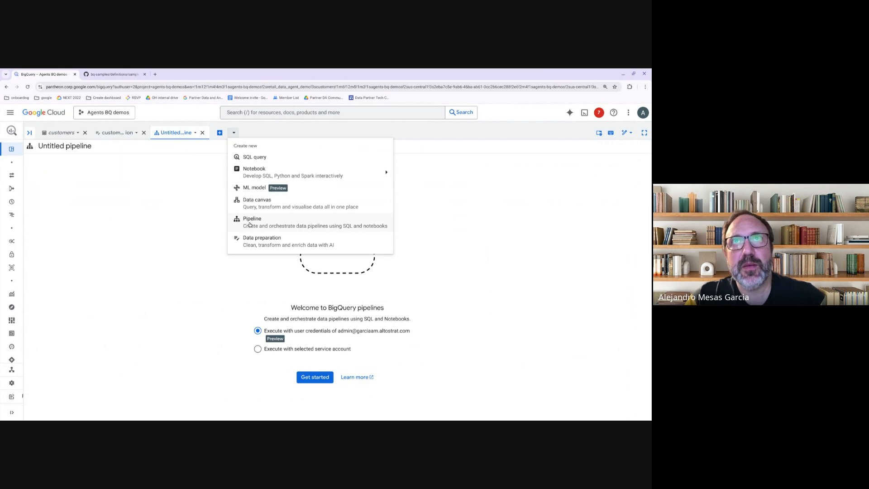
{"action": "left_click", "coordinate": [313, 384]}
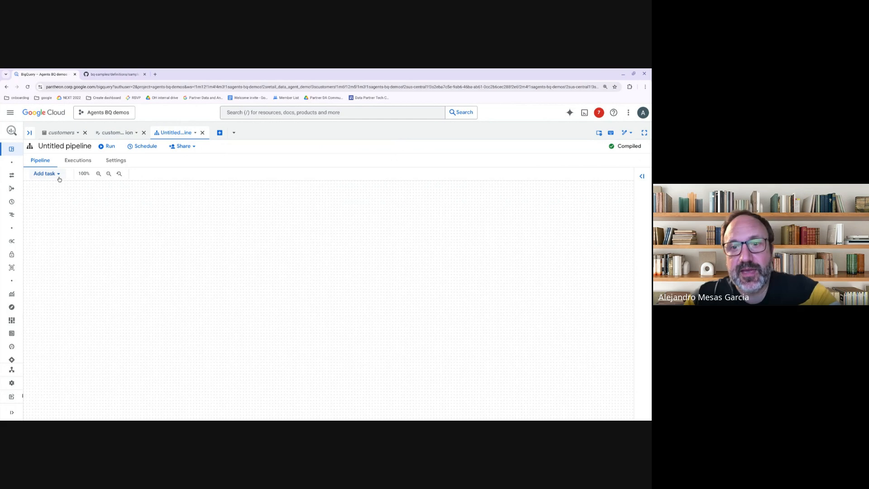
Add a data preparation task to the pipeline and import a copy of the fifth listed "customers data preparation" into it.
{"action": "left_click", "coordinate": [59, 175]}
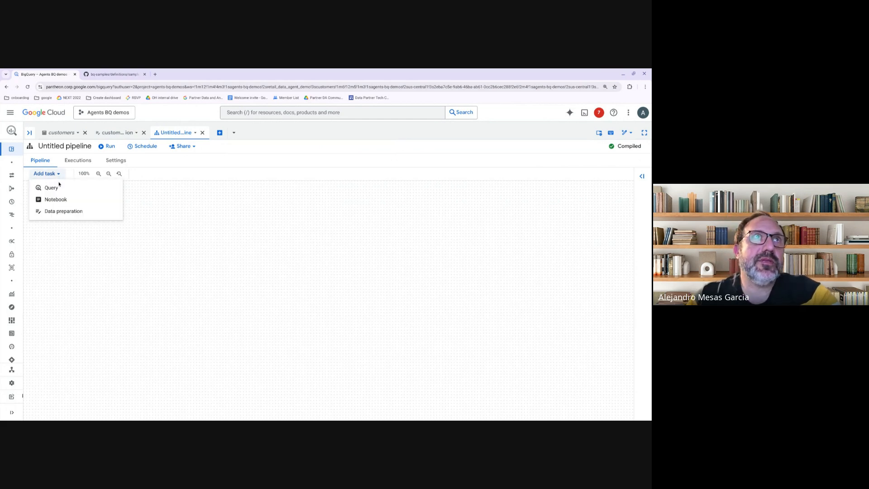
{"action": "left_click", "coordinate": [66, 213]}
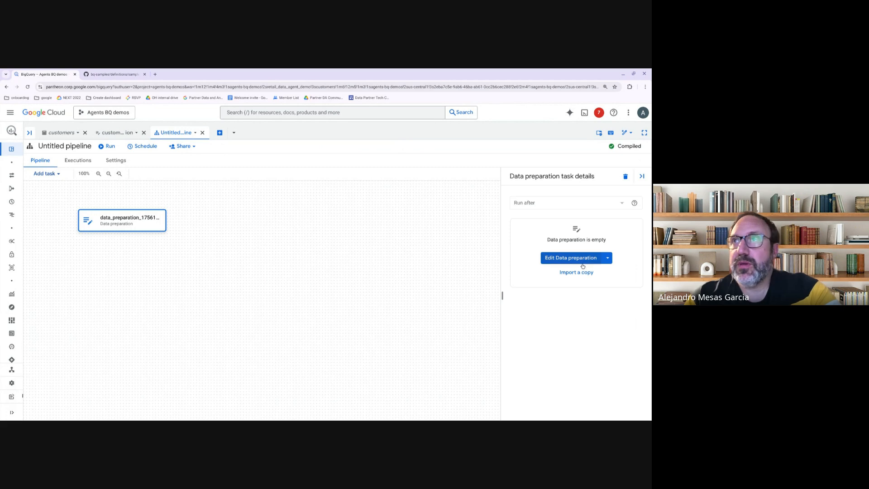
{"action": "left_click", "coordinate": [608, 258]}
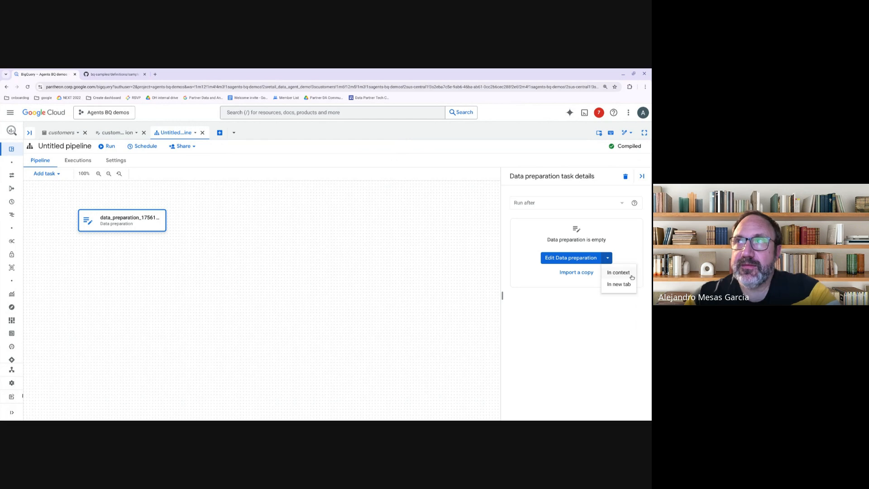
{"action": "left_click", "coordinate": [582, 273]}
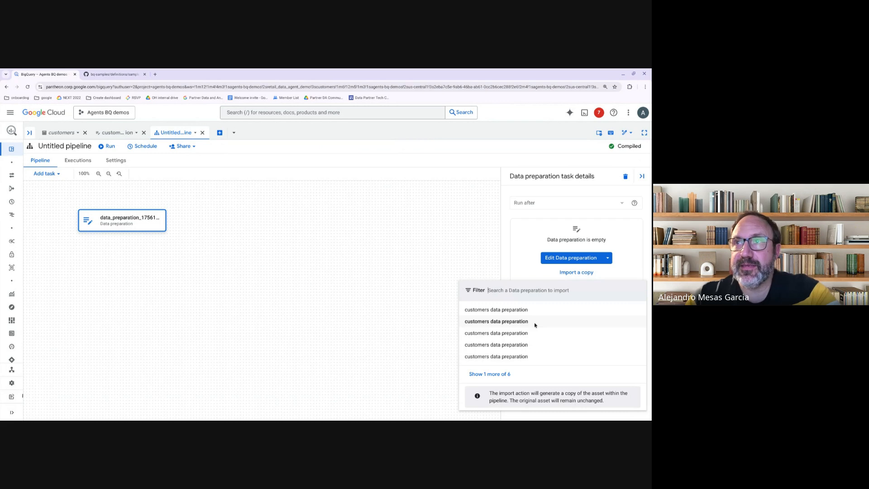
{"action": "left_click", "coordinate": [497, 356]}
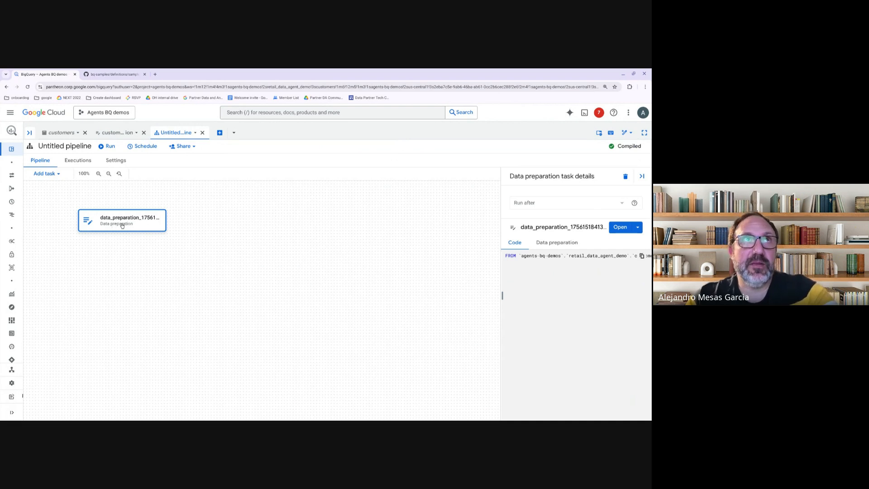
Add a query task to the pipeline and set it to run after the data preparation task.
{"action": "left_click", "coordinate": [59, 174]}
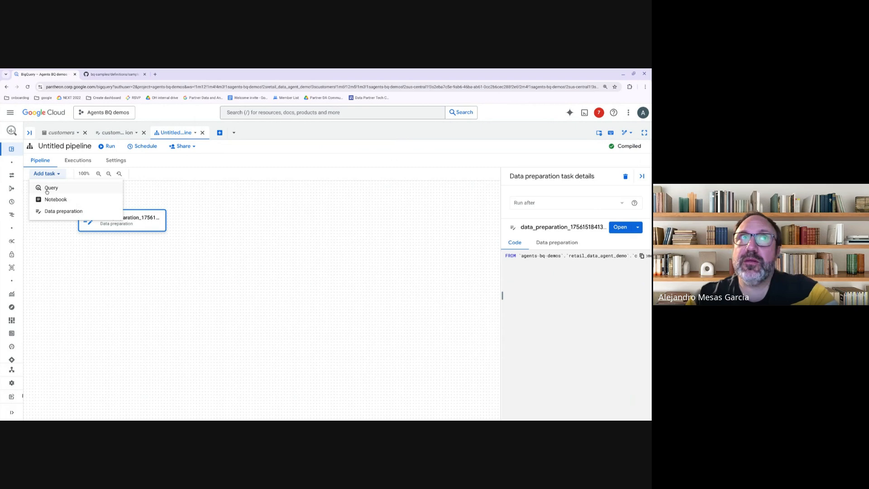
{"action": "left_click", "coordinate": [47, 188]}
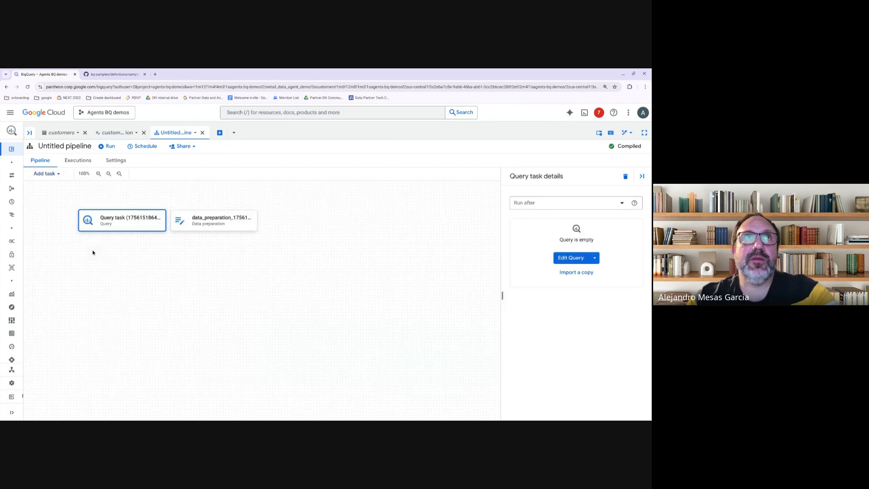
{"action": "left_click", "coordinate": [525, 204]}
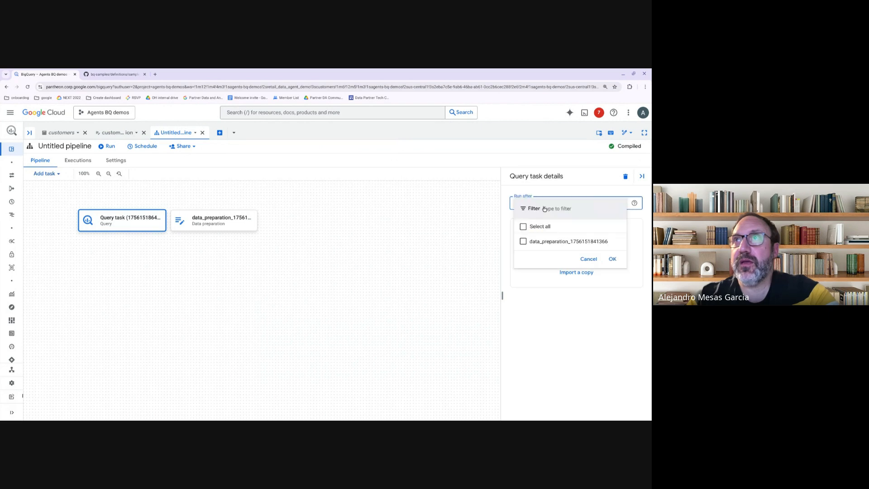
{"action": "left_click", "coordinate": [523, 242]}
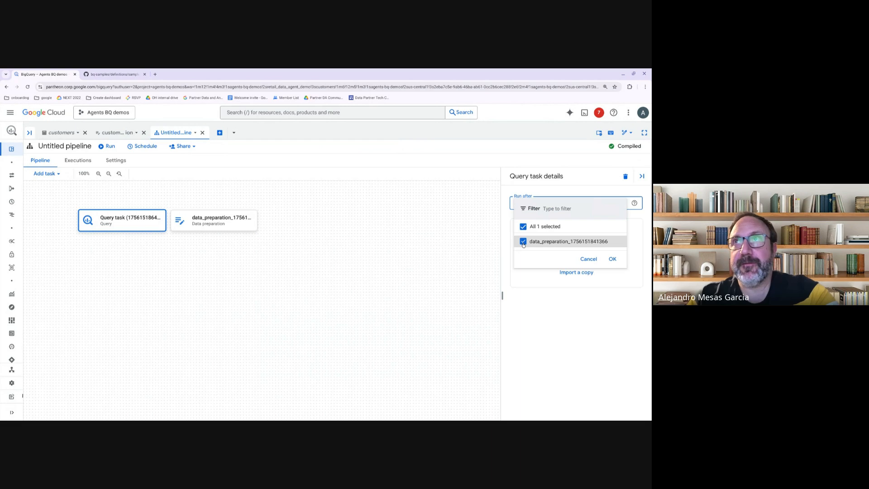
{"action": "left_click", "coordinate": [613, 259]}
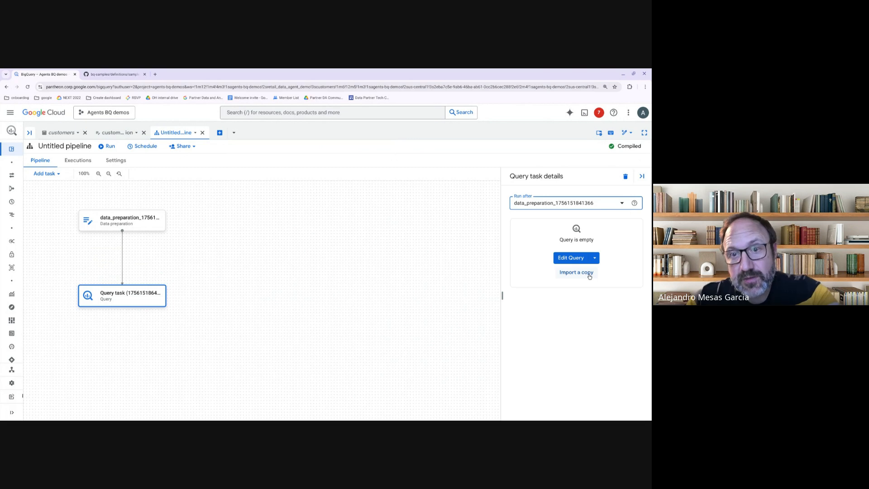
Generate the query task's SQL with Gemini: "I would like to classify the products based on their name and description into the following categories : books, electronics, clothes , furniture".
{"action": "left_click", "coordinate": [562, 258]}
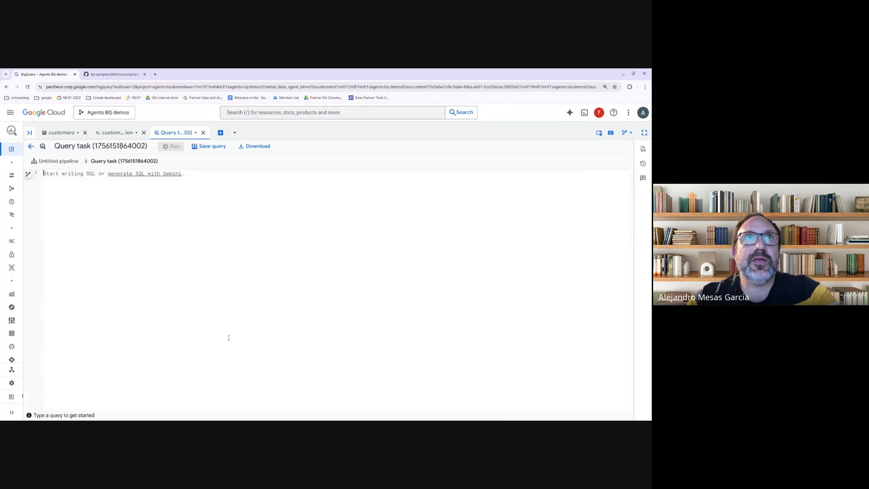
{"action": "left_click", "coordinate": [28, 175]}
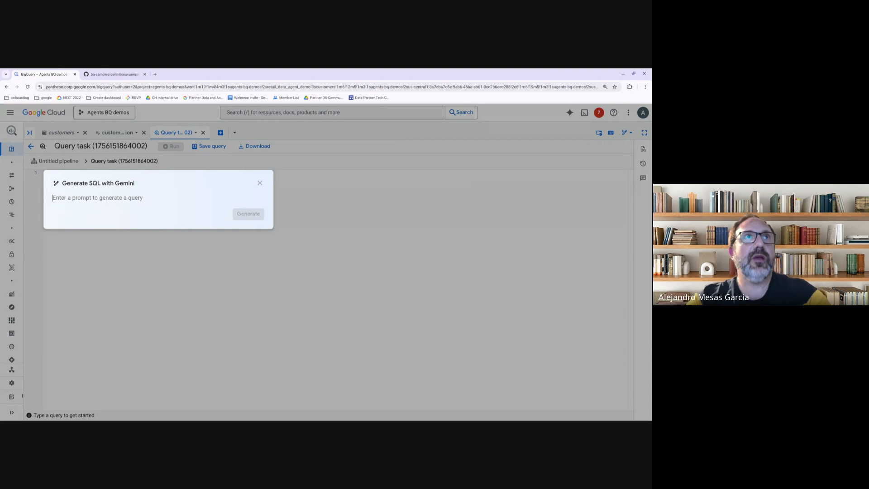
{"action": "type", "text": "I would ik"}
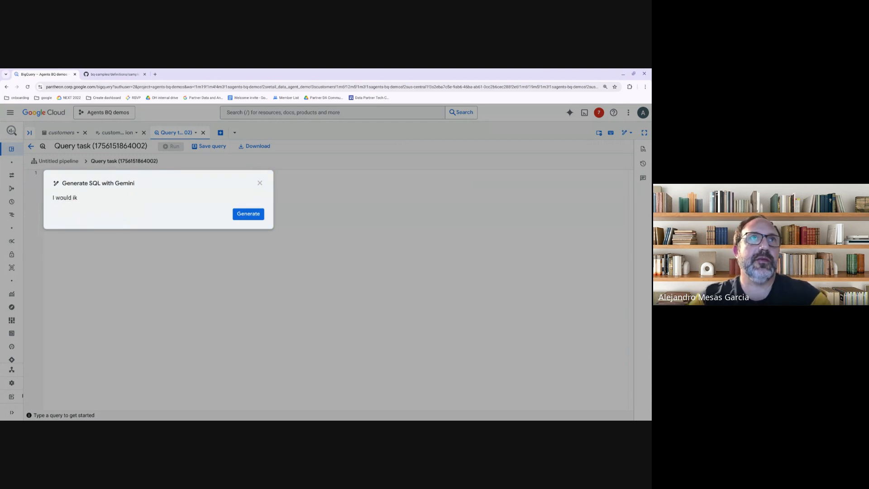
{"action": "key", "text": "BackSpace"}
{"action": "key", "text": "BackSpace"}
{"action": "type", "text": "like to cla"}
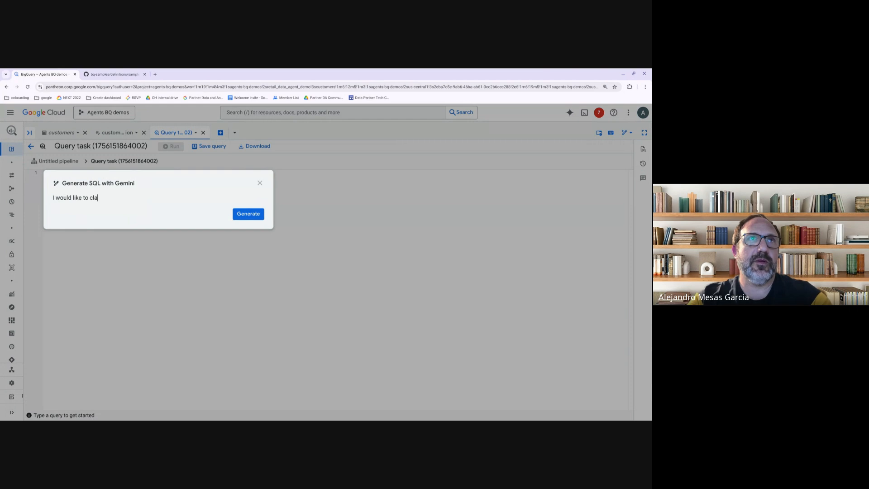
{"action": "type", "text": "ssify the p"}
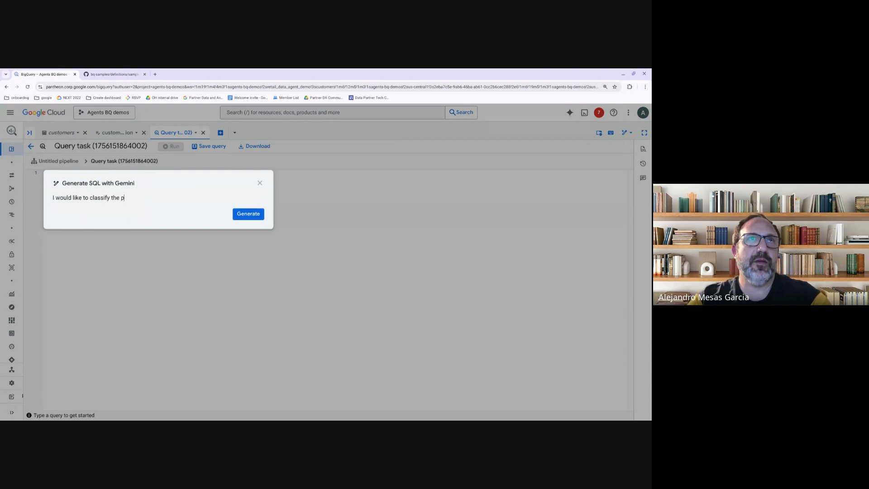
{"action": "type", "text": "roducts base"}
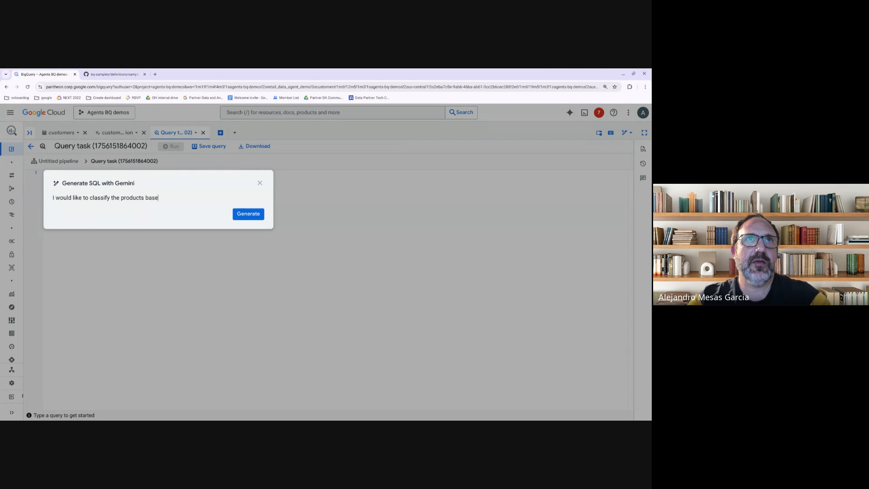
{"action": "type", "text": "d"}
{"action": "key", "text": "BackSpace"}
{"action": "key", "text": "BackSpace"}
{"action": "key", "text": "BackSpace"}
{"action": "key", "text": "BackSpace"}
{"action": "key", "text": "BackSpace"}
{"action": "key", "text": "BackSpace"}
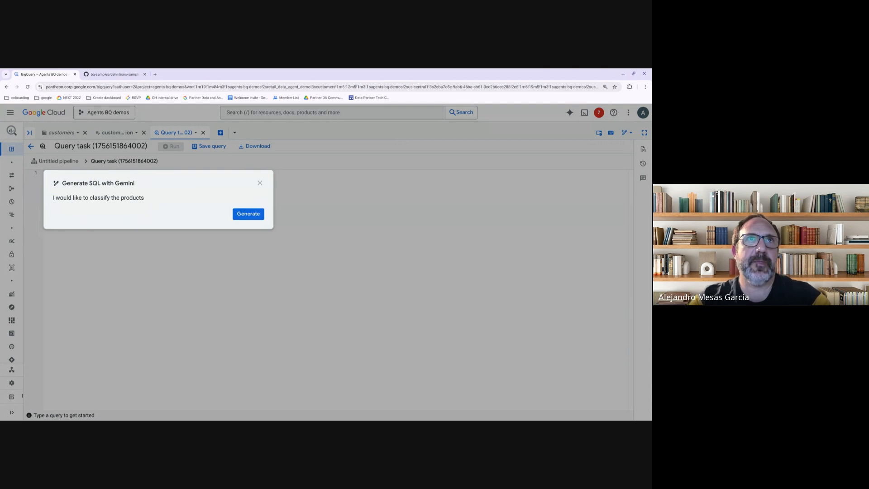
{"action": "type", "text": "based on the"}
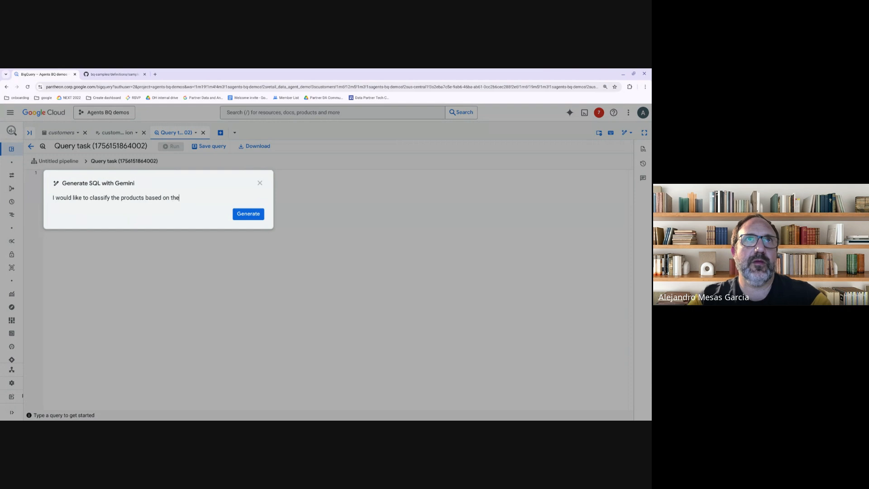
{"action": "type", "text": "ir name and de"}
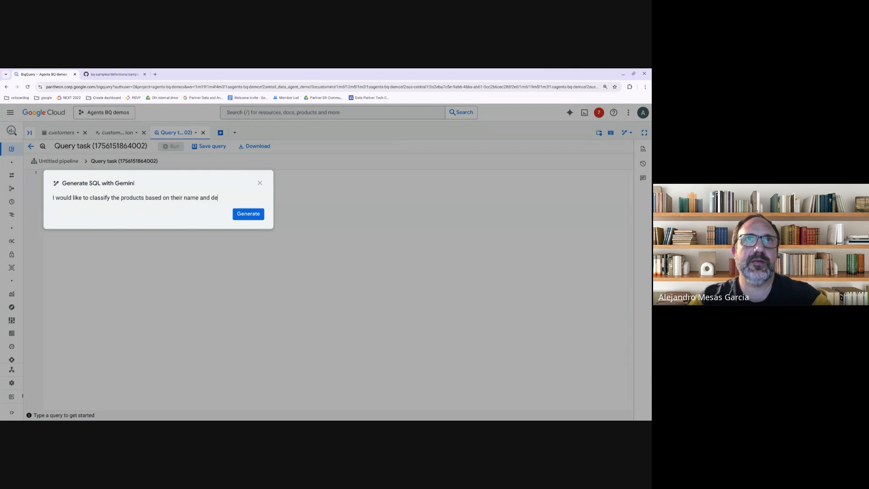
{"action": "type", "text": "scritip"}
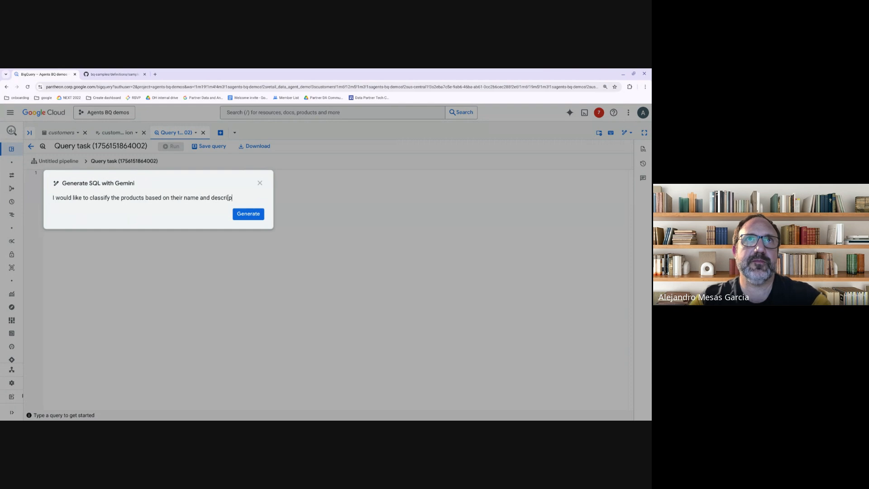
{"action": "type", "text": "tion into "}
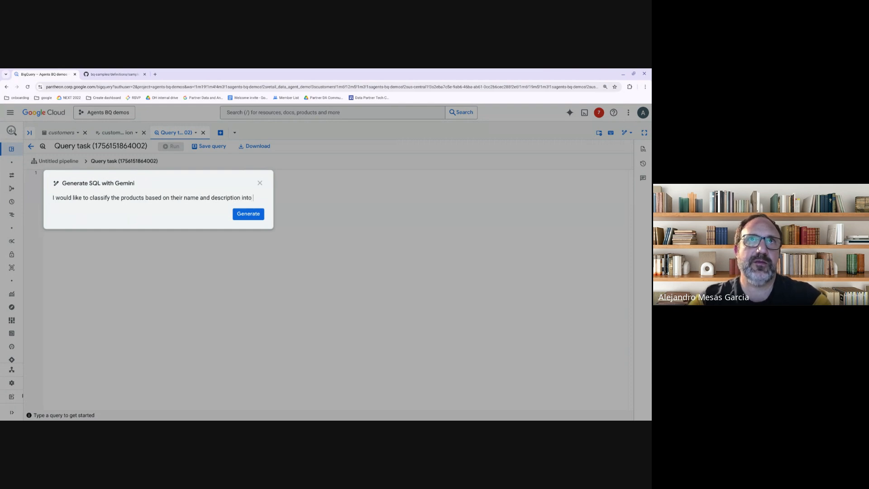
{"action": "type", "text": "the following cate"}
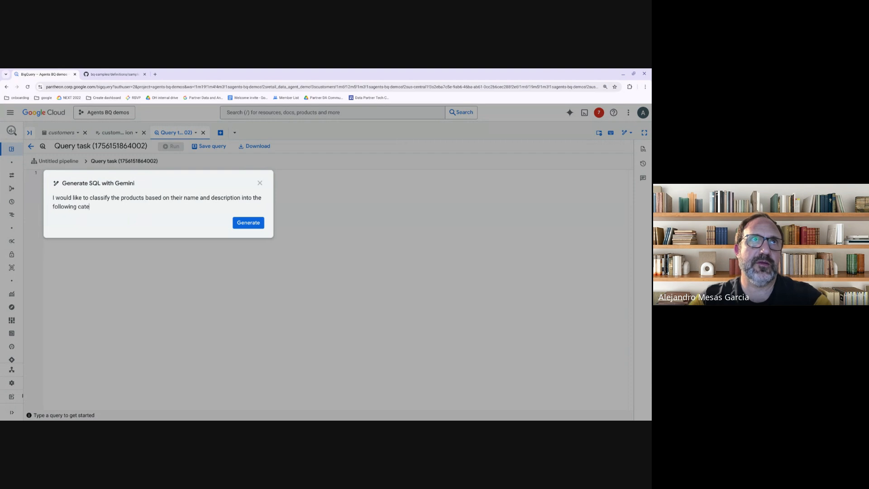
{"action": "key", "text": "BackSpace"}
{"action": "type", "text": "eg"}
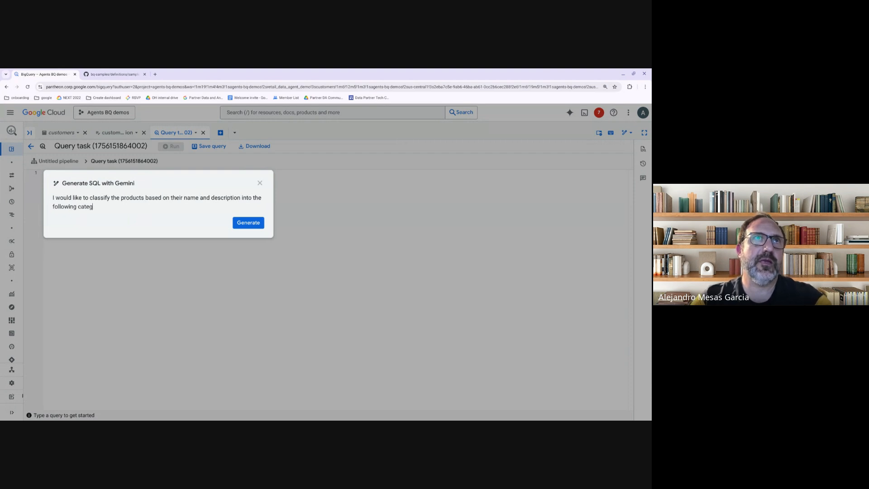
{"action": "type", "text": "ories : b"}
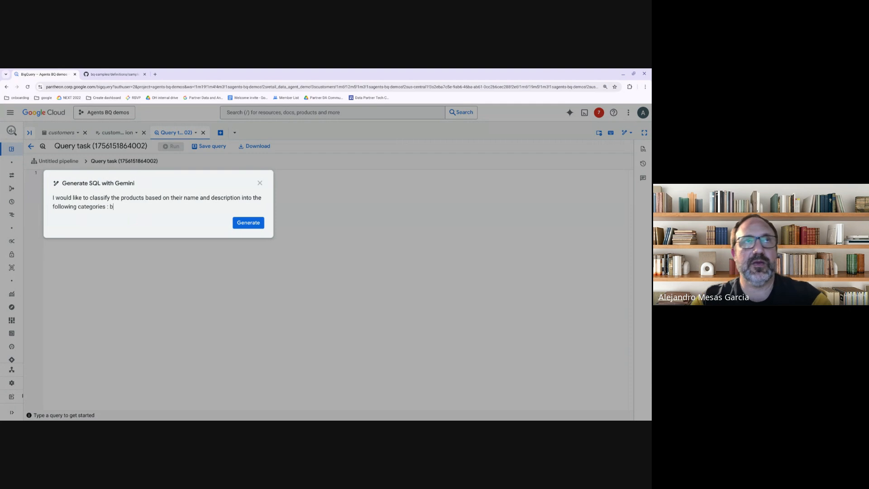
{"action": "type", "text": "ooks, electronics, "}
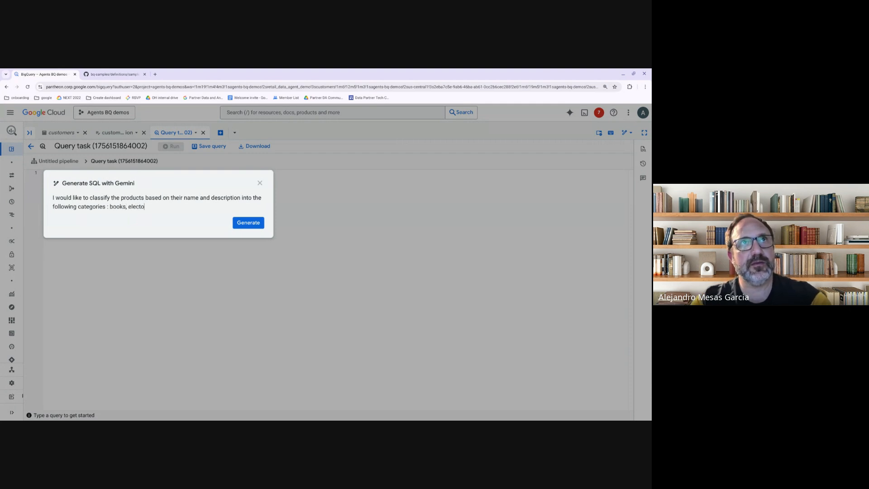
{"action": "type", "text": "clothes "}
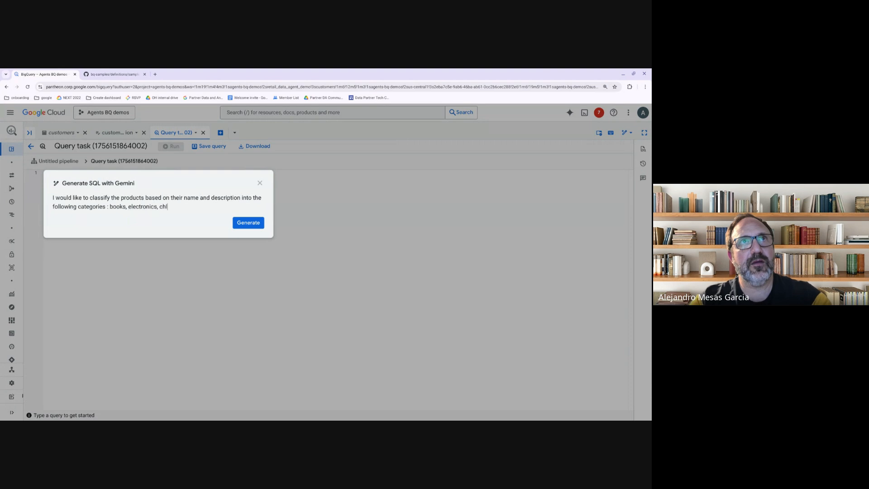
{"action": "type", "text": ", fu"}
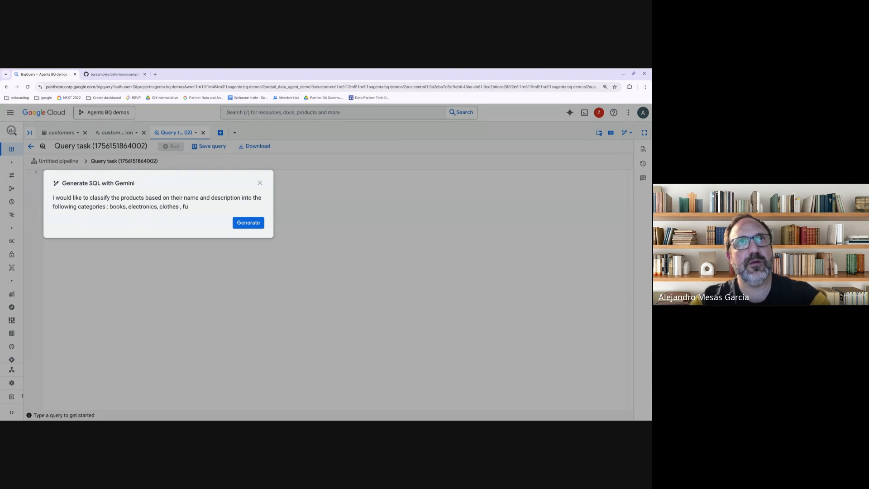
{"action": "type", "text": "rniture"}
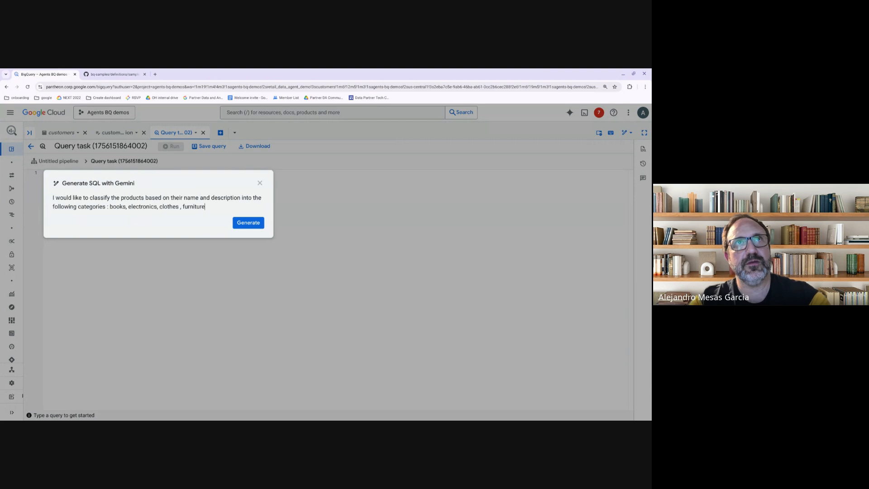
{"action": "left_click", "coordinate": [251, 222]}
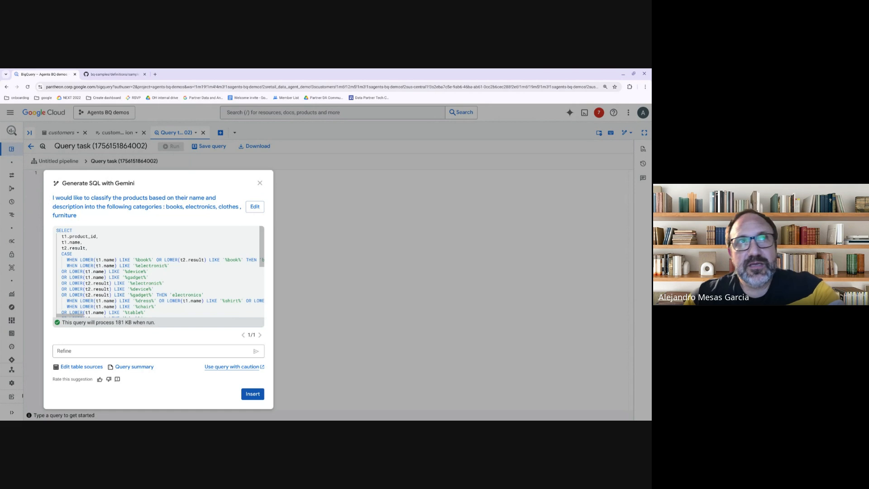
Examine the generated SQL, from the category conditions to the source tables and their join.
{"action": "scroll", "coordinate": [158, 271], "scroll_direction": "down", "scroll_amount": 1}
{"action": "scroll", "coordinate": [159, 272], "scroll_direction": "up", "scroll_amount": 1}
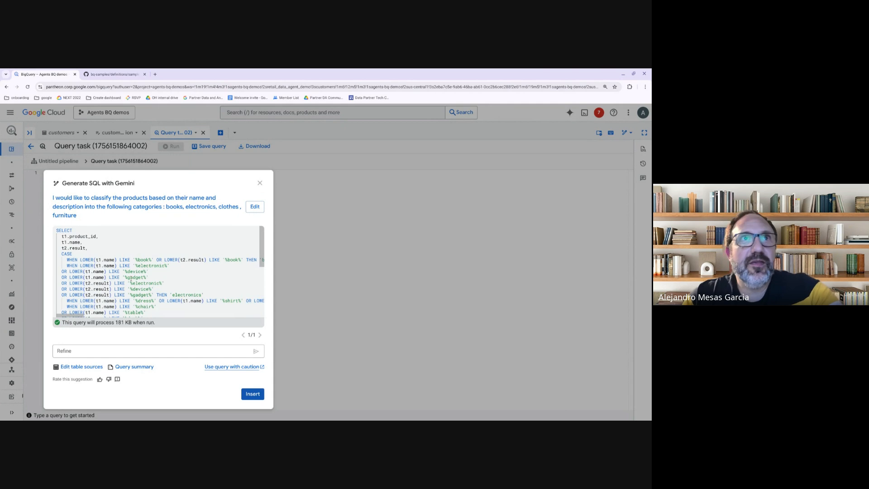
{"action": "scroll", "coordinate": [152, 288], "scroll_direction": "down", "scroll_amount": 1}
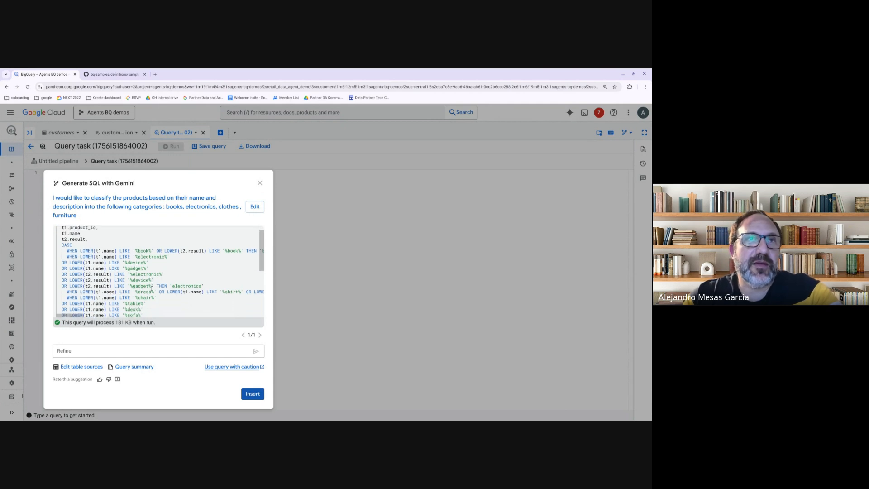
{"action": "scroll", "coordinate": [159, 272], "scroll_direction": "down", "scroll_amount": 1}
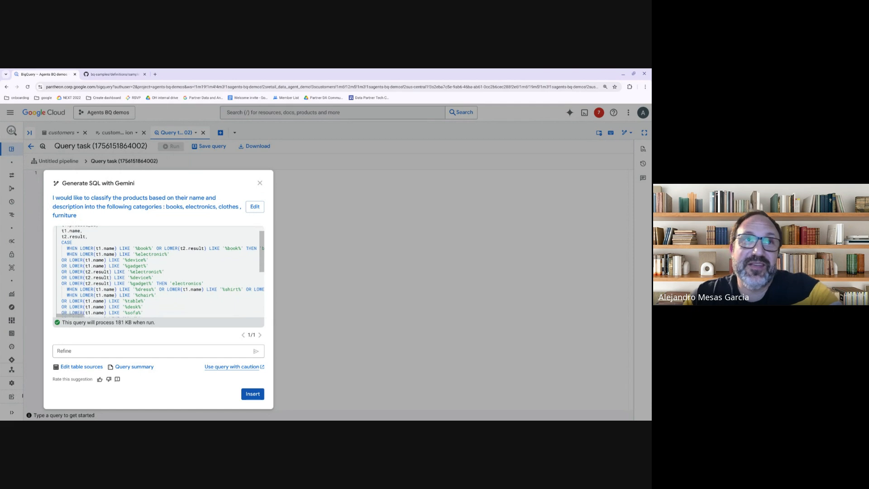
{"action": "scroll", "coordinate": [102, 266], "scroll_direction": "down", "scroll_amount": 3}
{"action": "scroll", "coordinate": [103, 266], "scroll_direction": "up", "scroll_amount": 4}
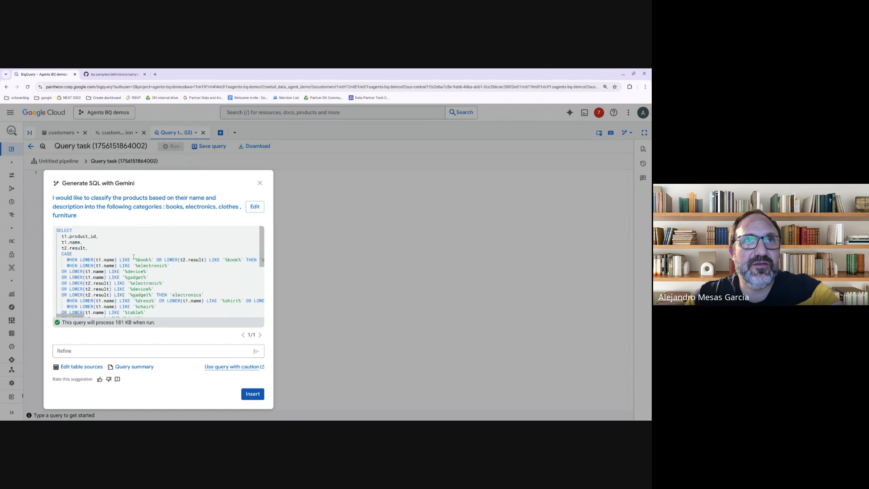
{"action": "scroll", "coordinate": [155, 268], "scroll_direction": "down", "scroll_amount": 8}
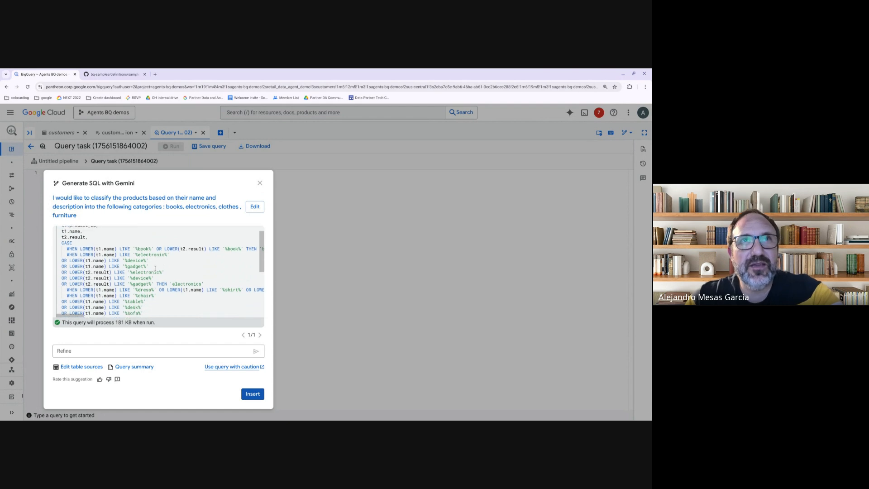
{"action": "scroll", "coordinate": [158, 272], "scroll_direction": "down", "scroll_amount": 4}
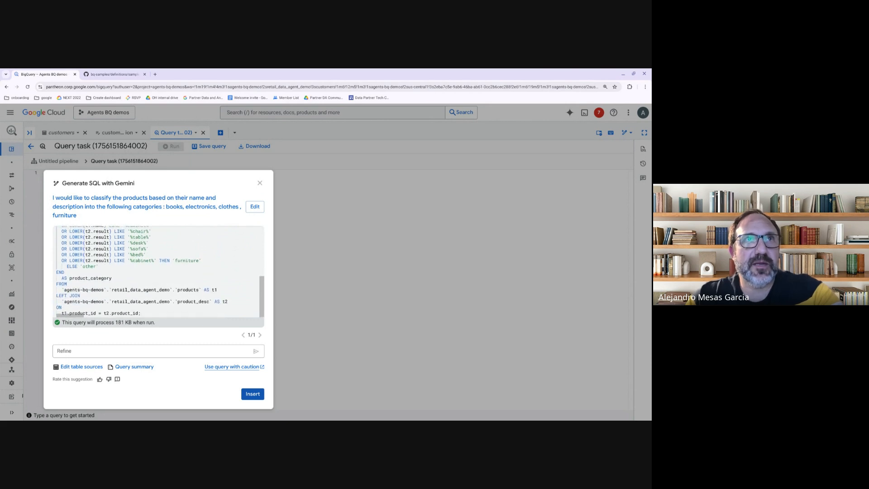
Refine the generated SQL with the prompt "please use Bigquery GenAI capabilities in order to generate the categories".
{"action": "left_click", "coordinate": [102, 350]}
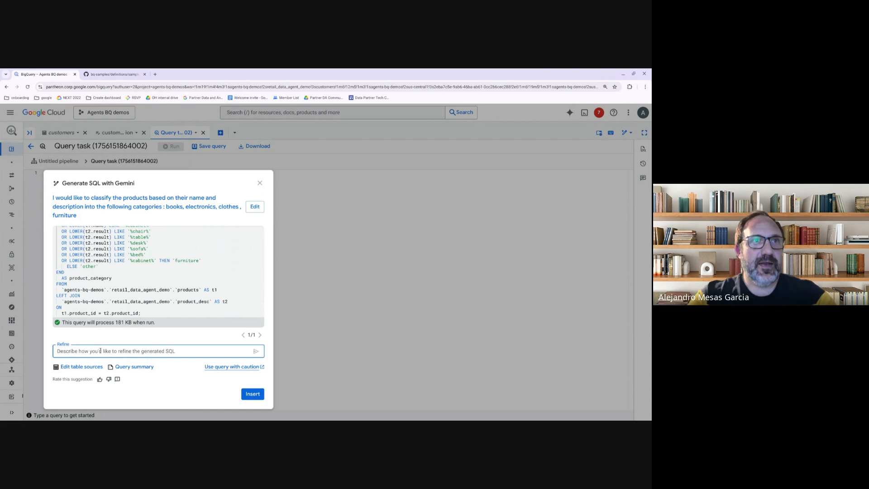
{"action": "type", "text": "d"}
{"action": "key", "text": "BackSpace"}
{"action": "type", "text": "please us"}
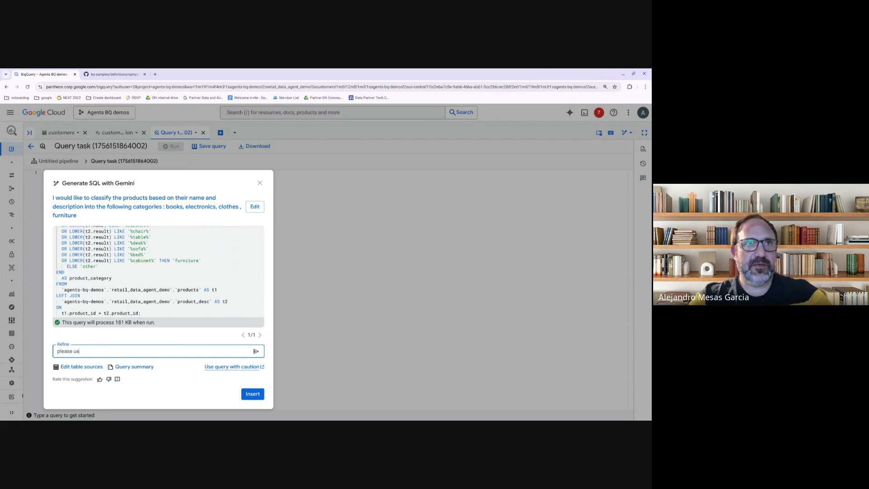
{"action": "type", "text": "e Bigquery "}
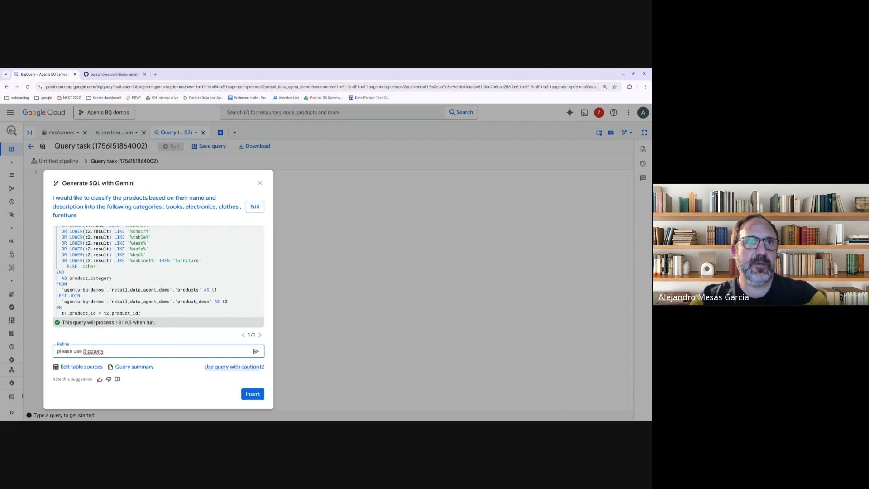
{"action": "type", "text": "GenAI c"}
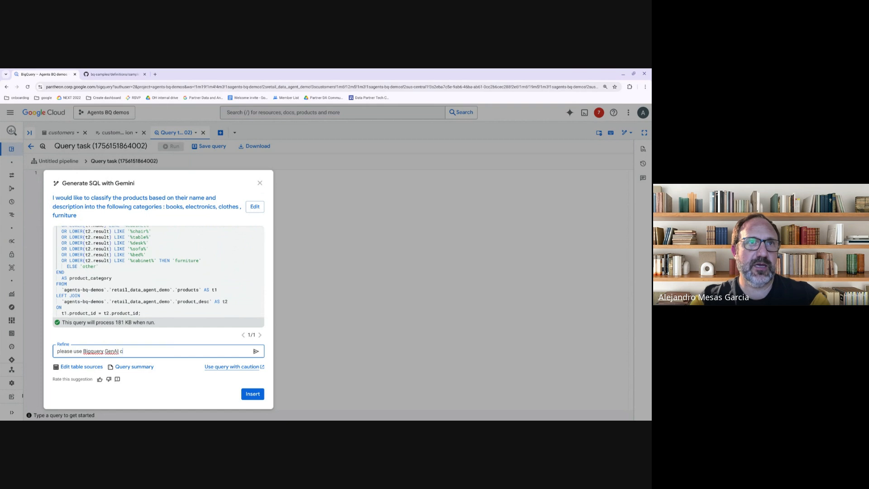
{"action": "type", "text": "apabilit"}
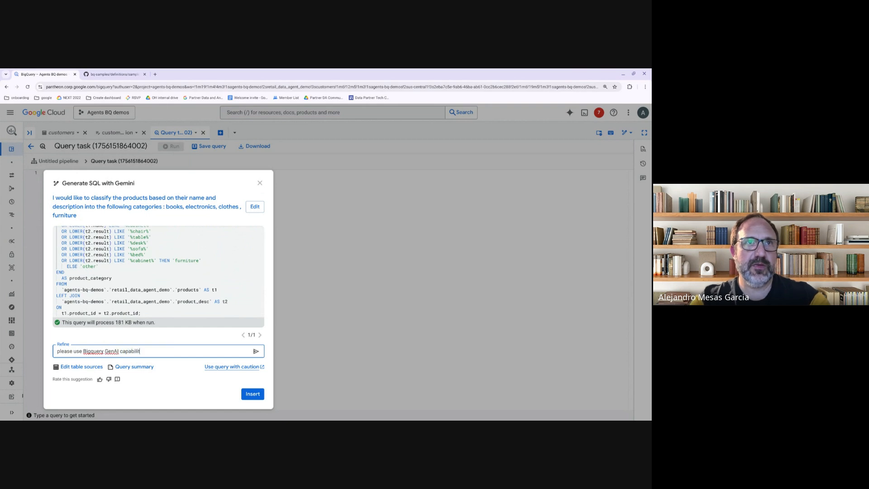
{"action": "type", "text": "ies in order"}
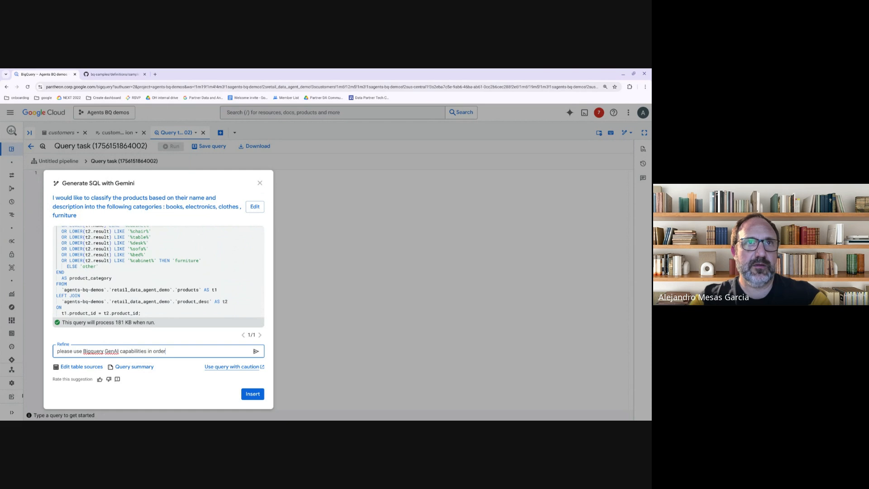
{"action": "type", "text": " to generate th"}
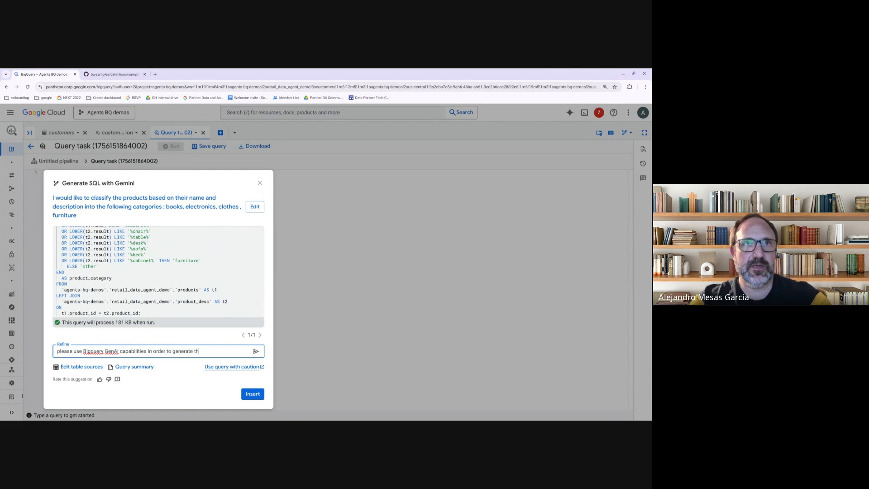
{"action": "type", "text": "e categories"}
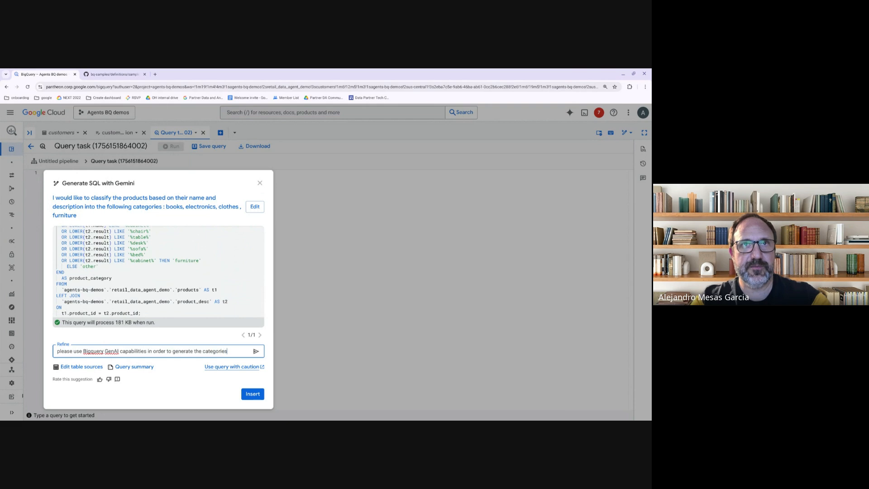
{"action": "left_click", "coordinate": [256, 351]}
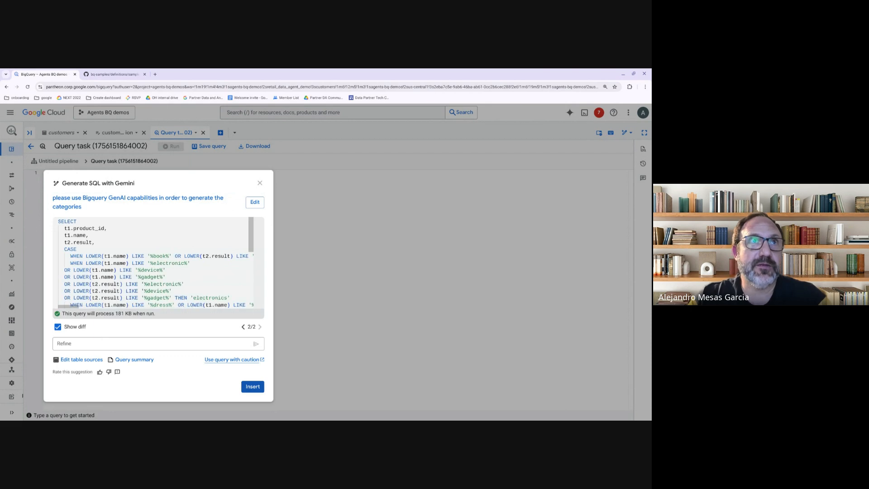
Extend the refinement prompt with "do not use like" at its end and regenerate the SQL.
{"action": "scroll", "coordinate": [178, 283], "scroll_direction": "down", "scroll_amount": 10}
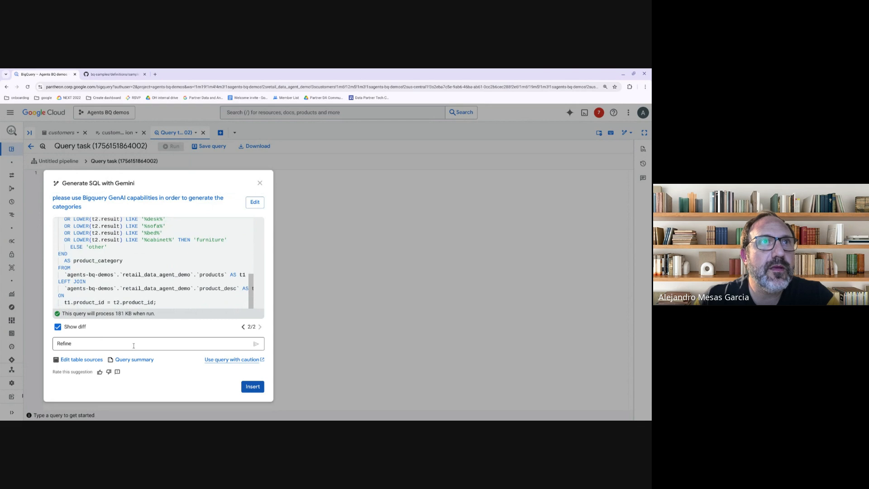
{"action": "scroll", "coordinate": [193, 238], "scroll_direction": "up", "scroll_amount": 5}
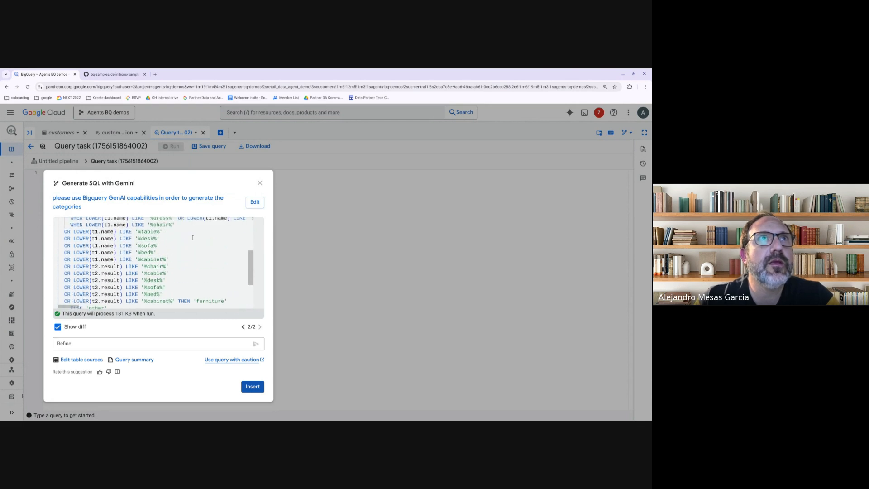
{"action": "left_click", "coordinate": [255, 202]}
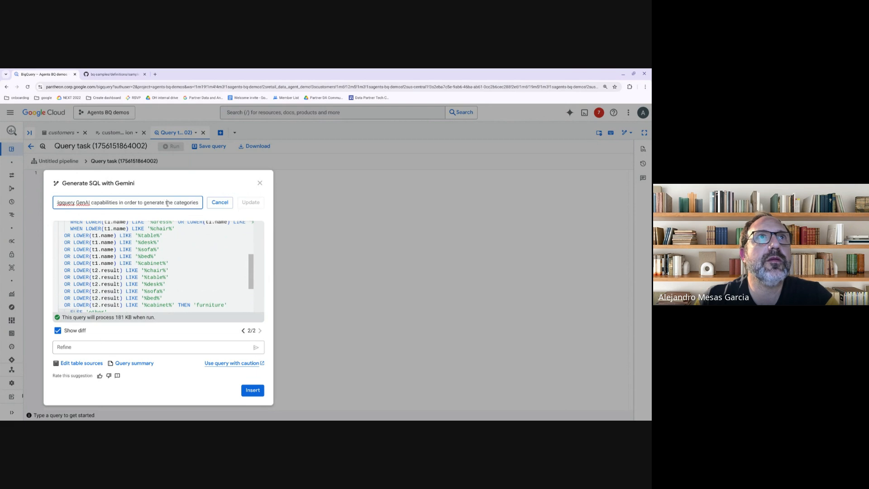
{"action": "left_click_drag", "start_coordinate": [175, 203], "coordinate": [270, 220]}
{"action": "left_click_drag", "start_coordinate": [165, 202], "coordinate": [1, 201]}
{"action": "left_click", "coordinate": [138, 204]}
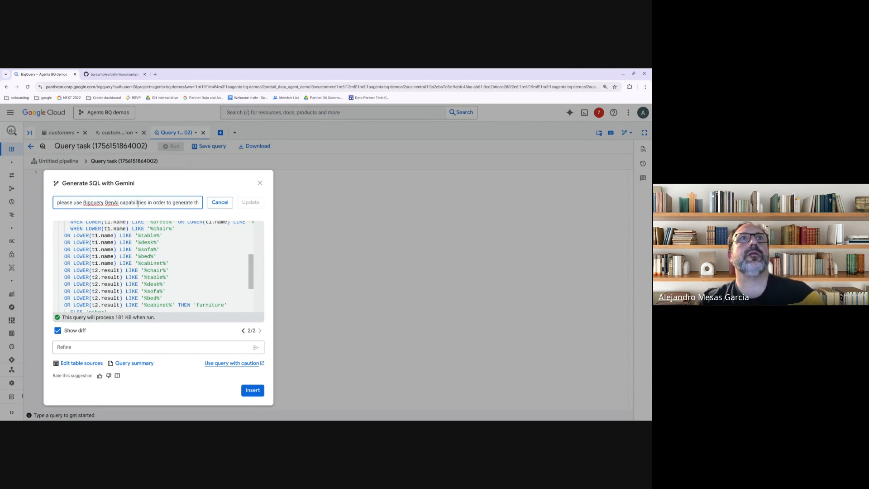
{"action": "left_click_drag", "start_coordinate": [150, 205], "coordinate": [241, 205]}
{"action": "left_click", "coordinate": [197, 203]}
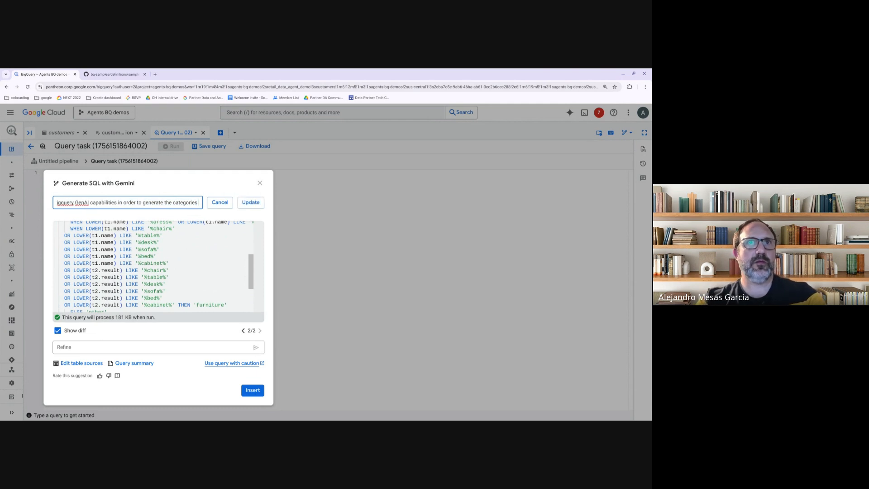
{"action": "type", "text": "no"}
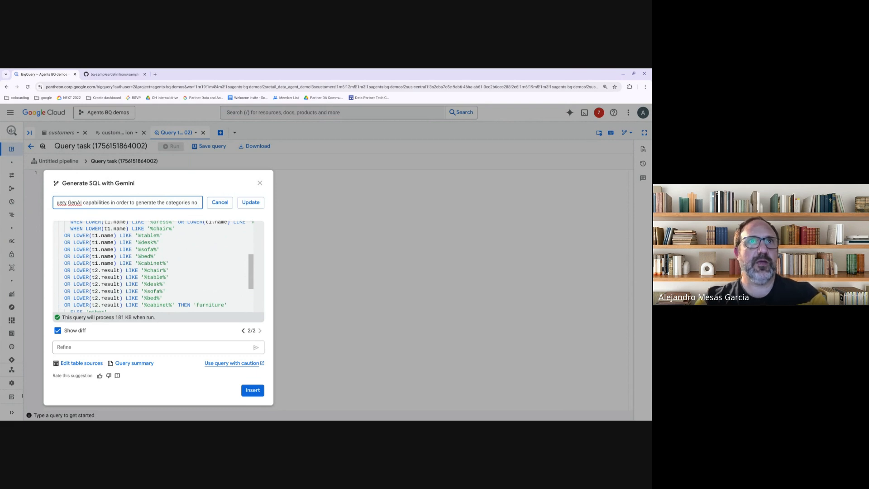
{"action": "type", "text": " not use like"}
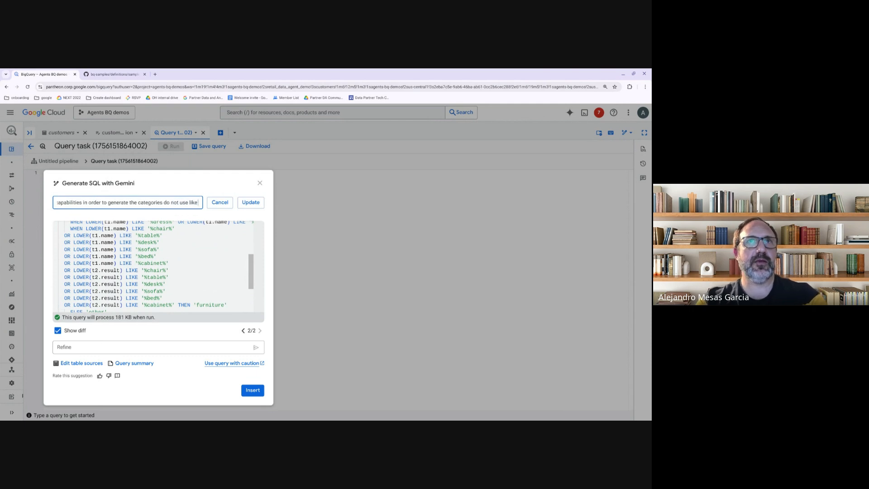
{"action": "left_click", "coordinate": [250, 206]}
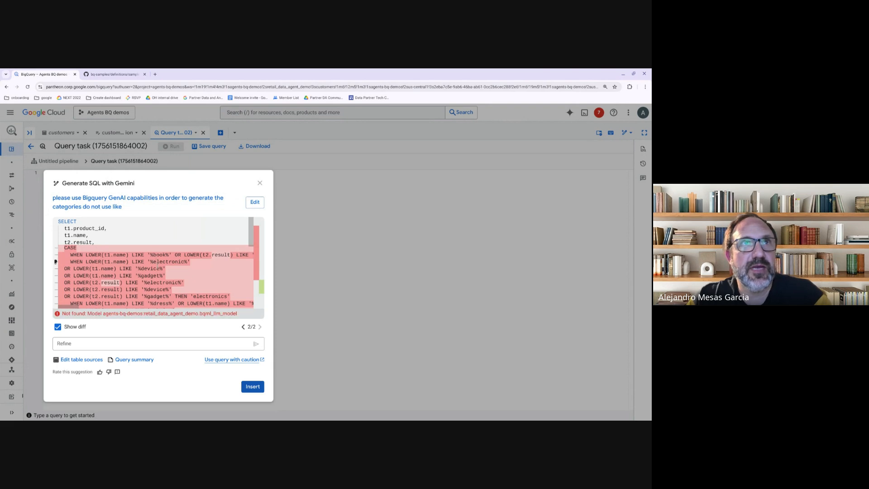
Review the ML.GENERATE_TEXT part of the regenerated SQL and insert the query into the query task.
{"action": "scroll", "coordinate": [162, 278], "scroll_direction": "down", "scroll_amount": 10}
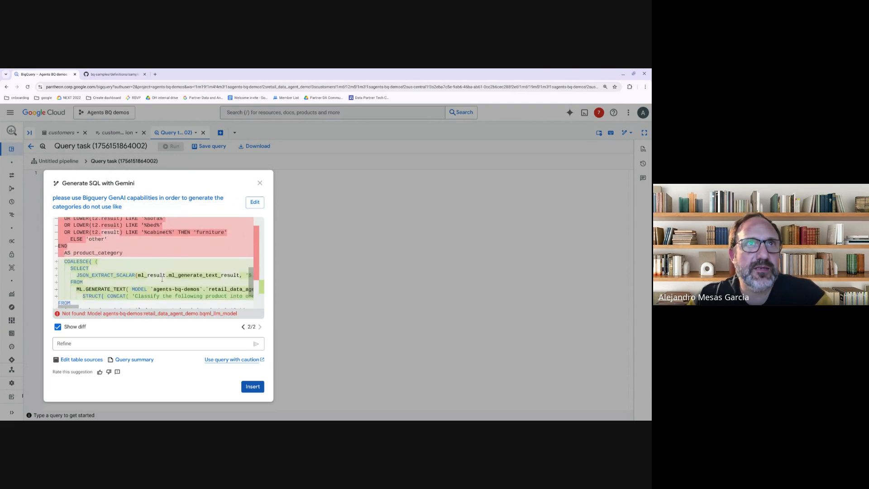
{"action": "scroll", "coordinate": [76, 269], "scroll_direction": "down", "scroll_amount": 2}
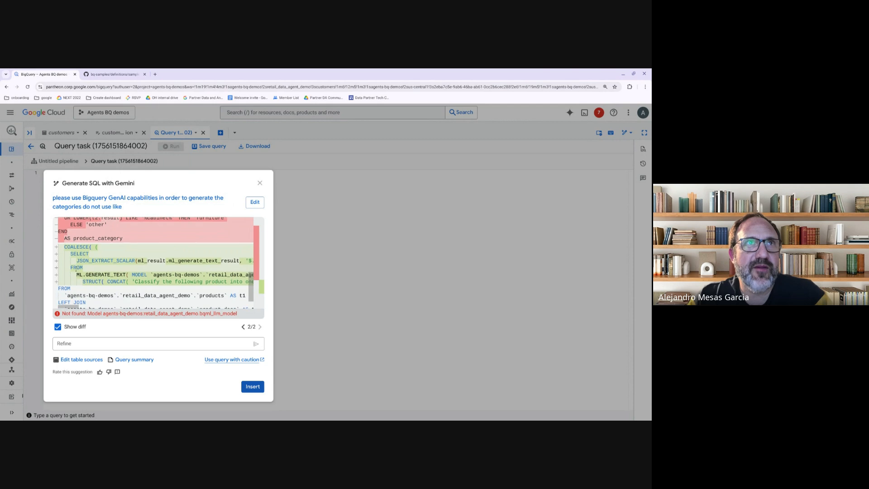
{"action": "left_click_drag", "start_coordinate": [76, 275], "coordinate": [124, 275]}
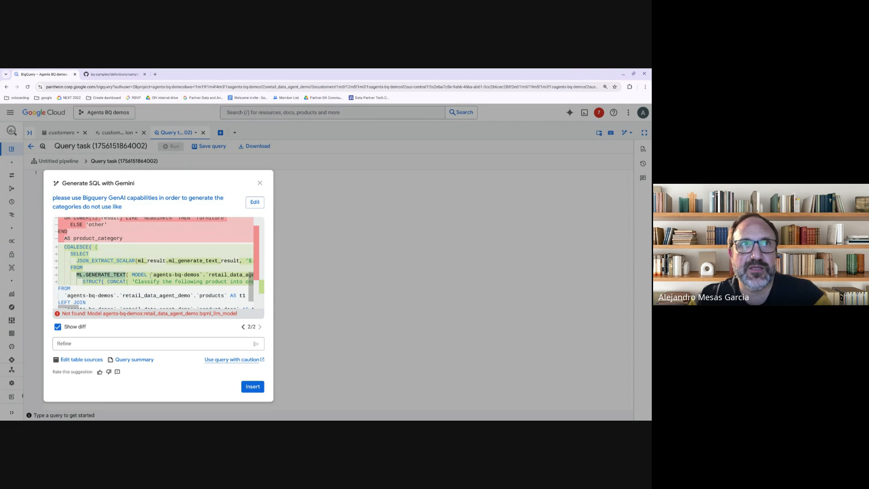
{"action": "scroll", "coordinate": [151, 275], "scroll_direction": "down", "scroll_amount": 2}
{"action": "scroll", "coordinate": [151, 274], "scroll_direction": "right", "scroll_amount": 5}
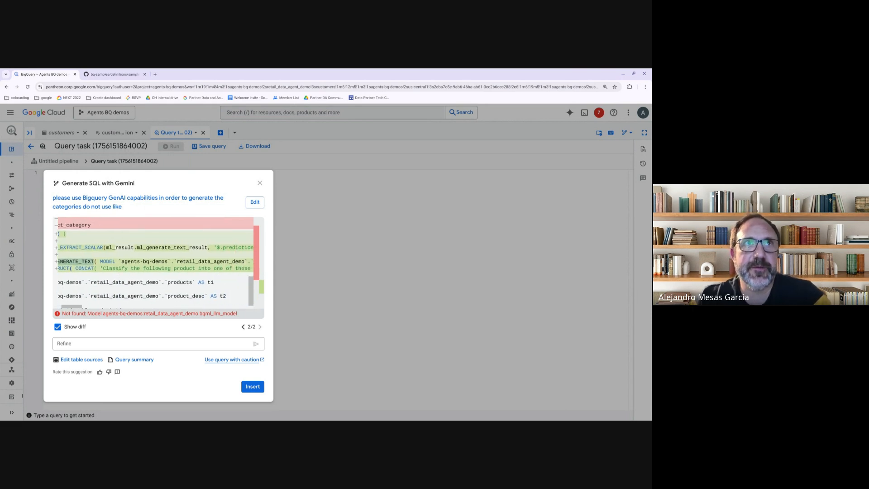
{"action": "scroll", "coordinate": [154, 263], "scroll_direction": "left", "scroll_amount": 5}
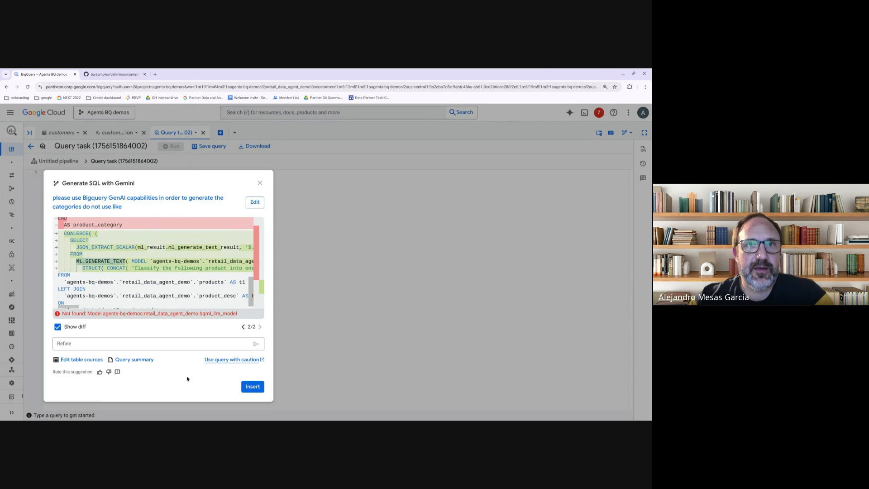
{"action": "left_click", "coordinate": [250, 386]}
Examine the inserted query's classification prompt, its name and result columns, and the joined products and product_desc tables.
{"action": "left_click", "coordinate": [62, 243]}
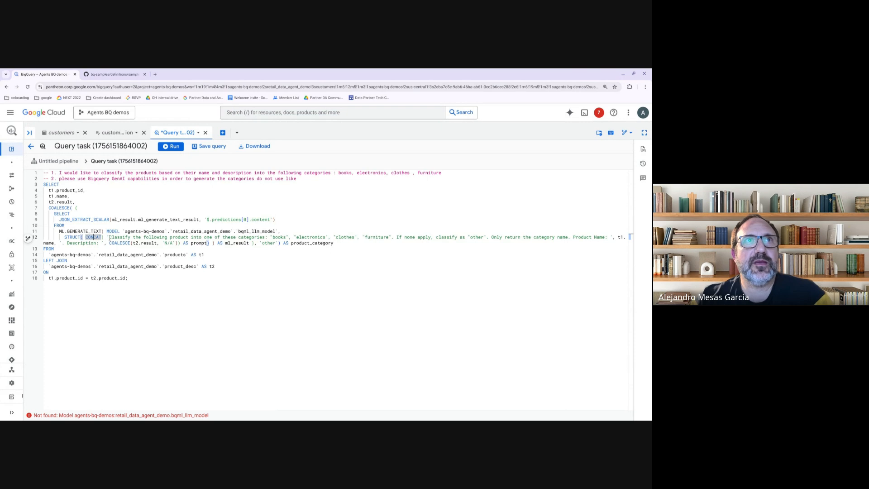
{"action": "left_click_drag", "start_coordinate": [109, 238], "coordinate": [612, 238]}
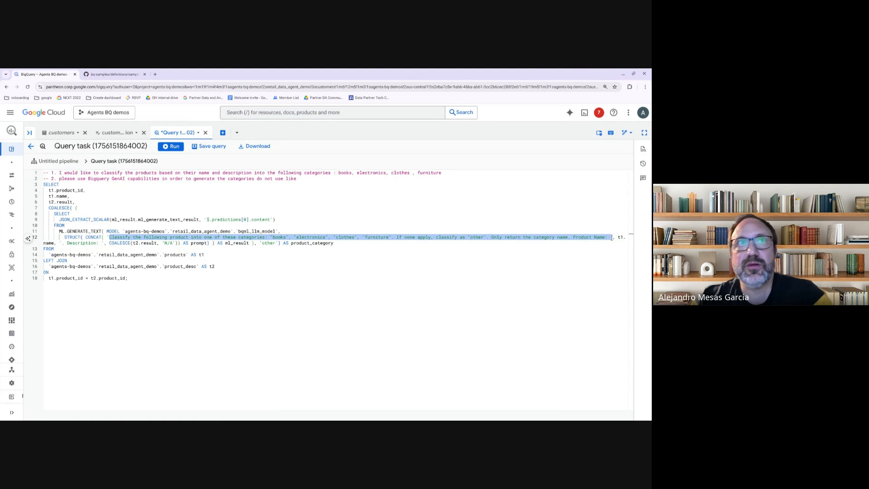
{"action": "double_click", "coordinate": [48, 242]}
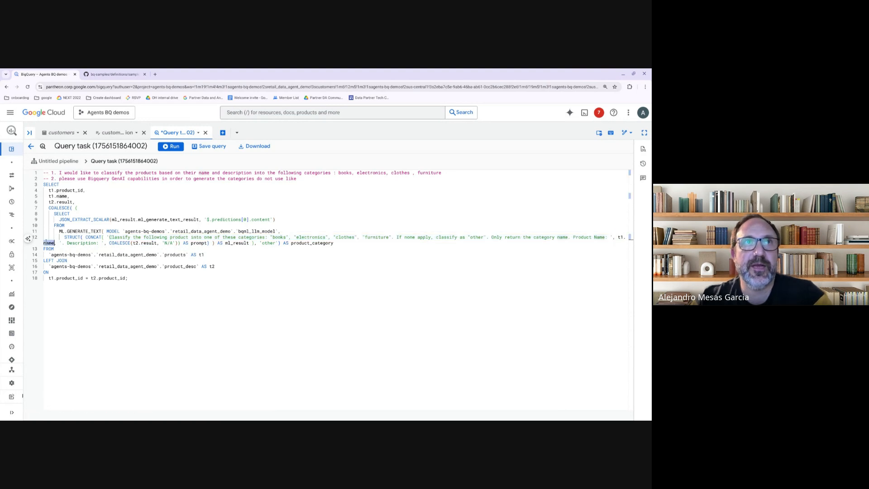
{"action": "double_click", "coordinate": [145, 243]}
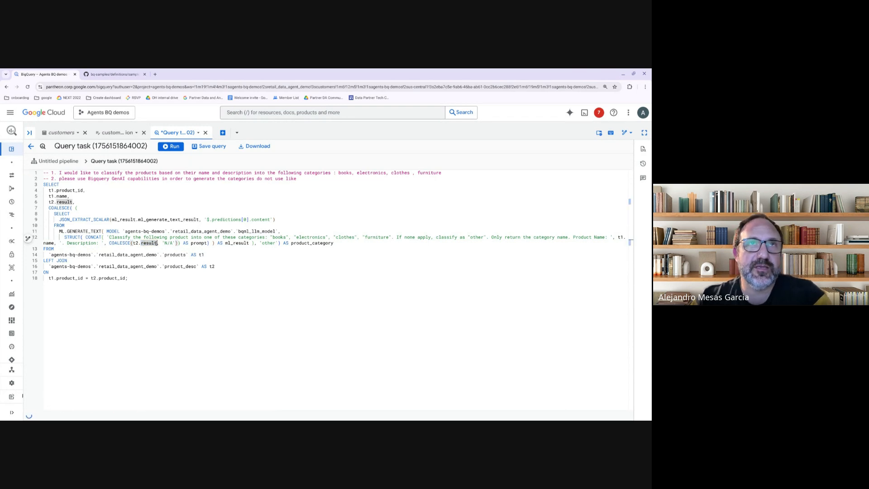
{"action": "left_click_drag", "start_coordinate": [143, 243], "coordinate": [133, 245]}
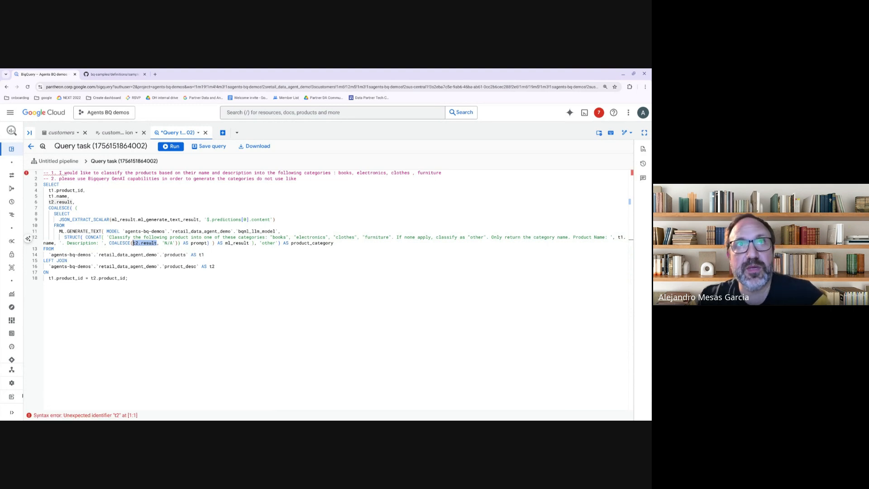
{"action": "left_click", "coordinate": [133, 244]}
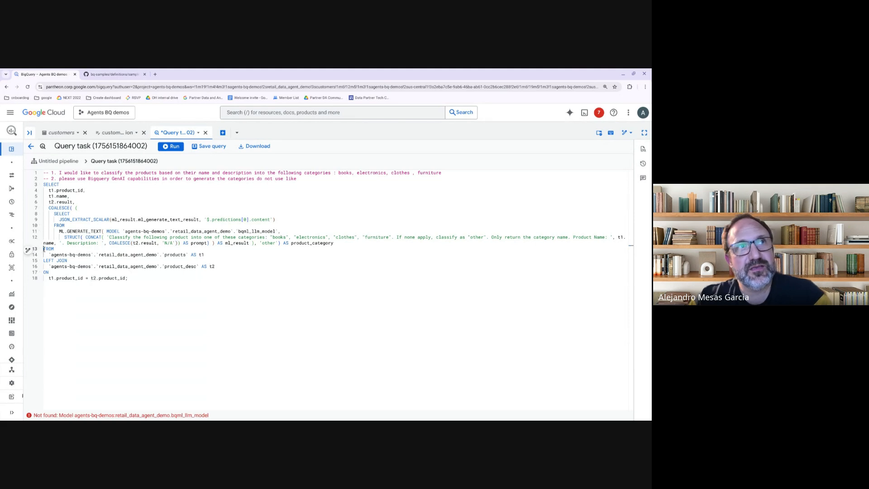
{"action": "left_click_drag", "start_coordinate": [44, 248], "coordinate": [47, 271]}
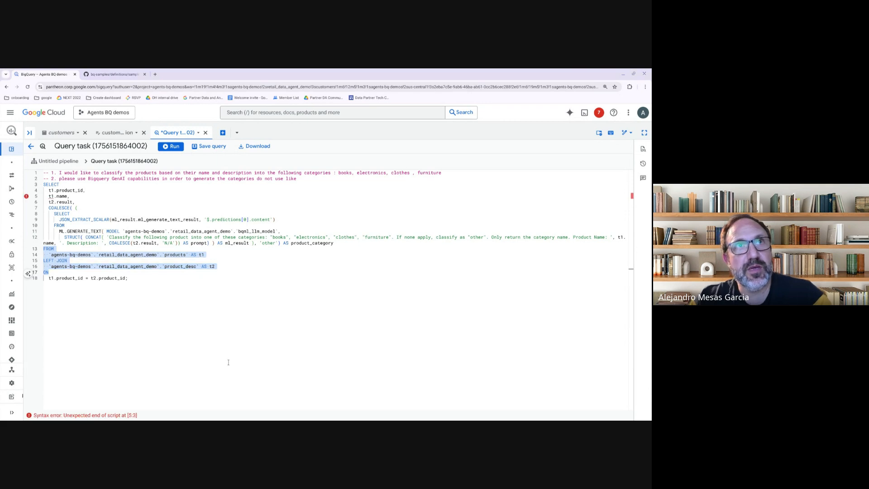
{"action": "double_click", "coordinate": [172, 256]}
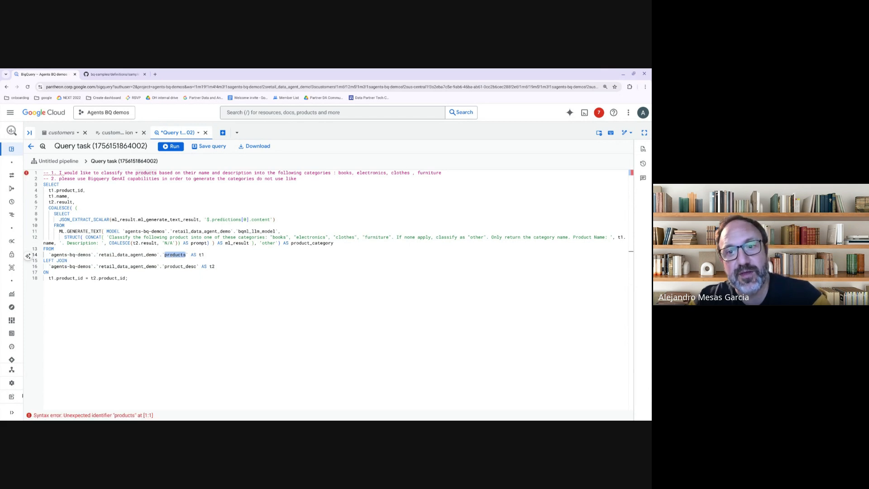
{"action": "triple_click", "coordinate": [178, 272]}
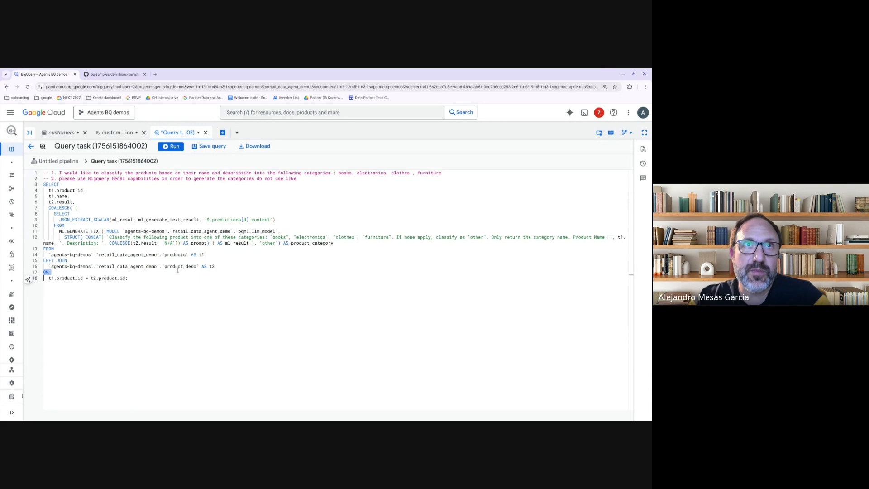
{"action": "triple_click", "coordinate": [179, 267]}
{"action": "double_click", "coordinate": [179, 267]}
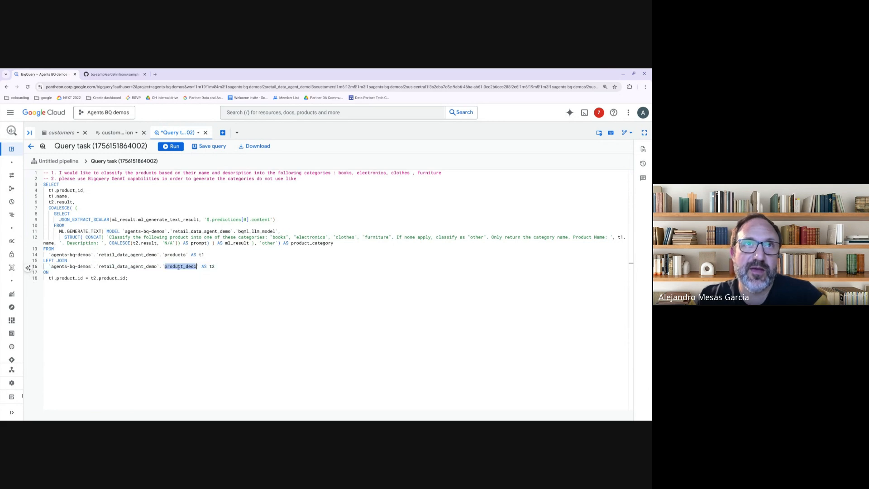
Save the query task's SQL and return to the untitled pipeline.
{"action": "left_click", "coordinate": [229, 340]}
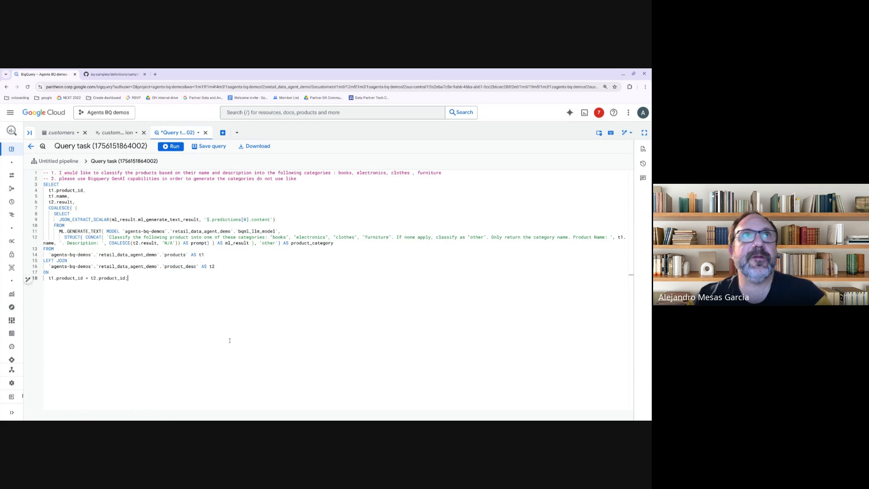
{"action": "left_click", "coordinate": [213, 147]}
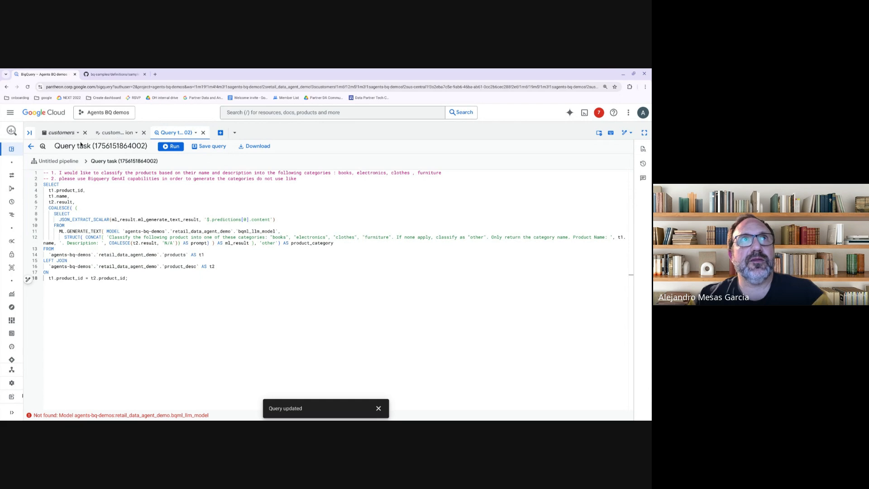
{"action": "left_click", "coordinate": [58, 161]}
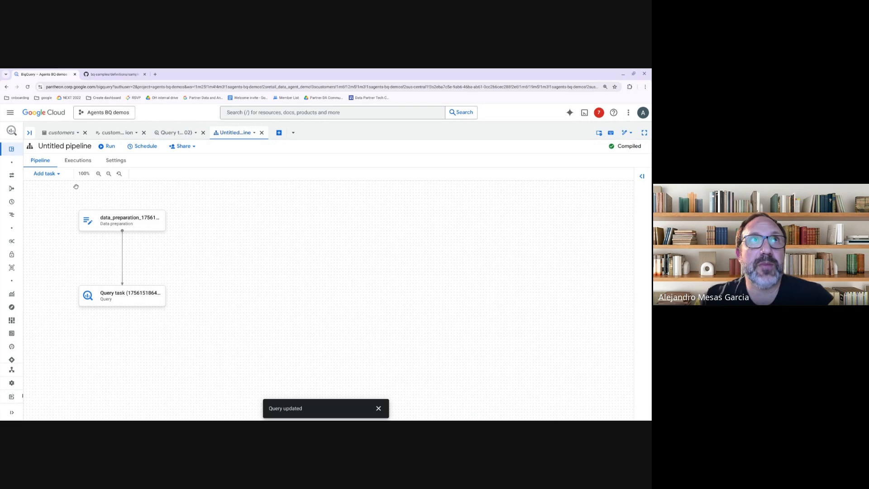
{"action": "left_click", "coordinate": [58, 175]}
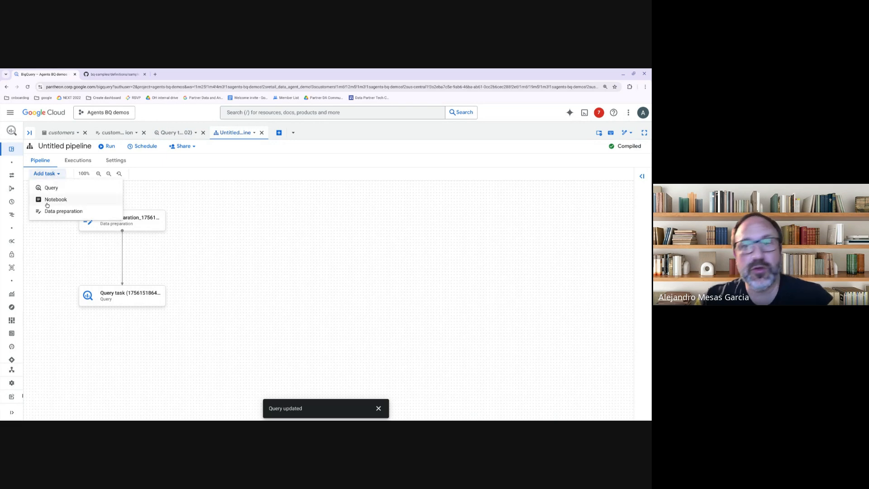
{"action": "left_click", "coordinate": [246, 320]}
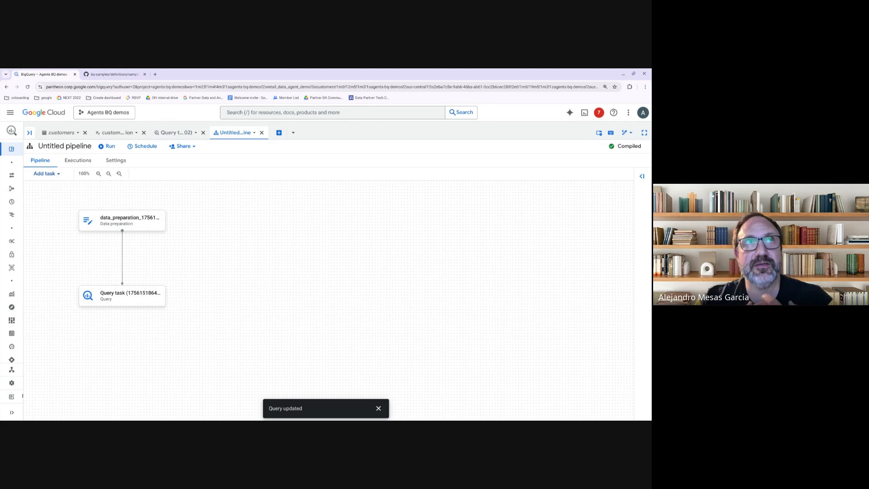
Show the files of the bq-sample repository's notebooks workspace and close the pipeline, query task, data preparation and customers tabs.
{"action": "left_click", "coordinate": [29, 132]}
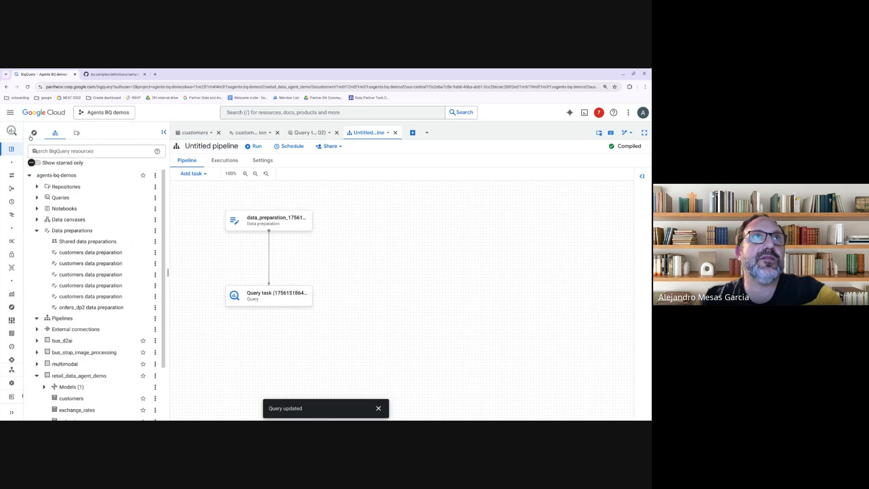
{"action": "left_click", "coordinate": [77, 133]}
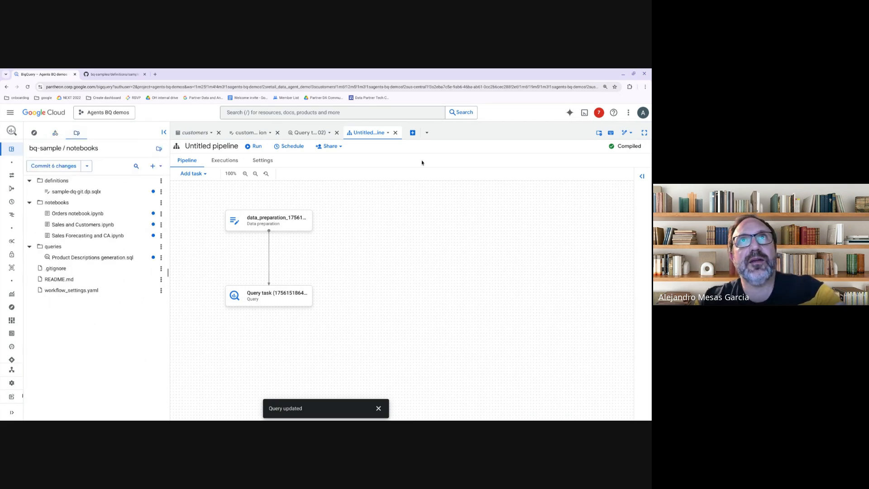
{"action": "left_click", "coordinate": [395, 132]}
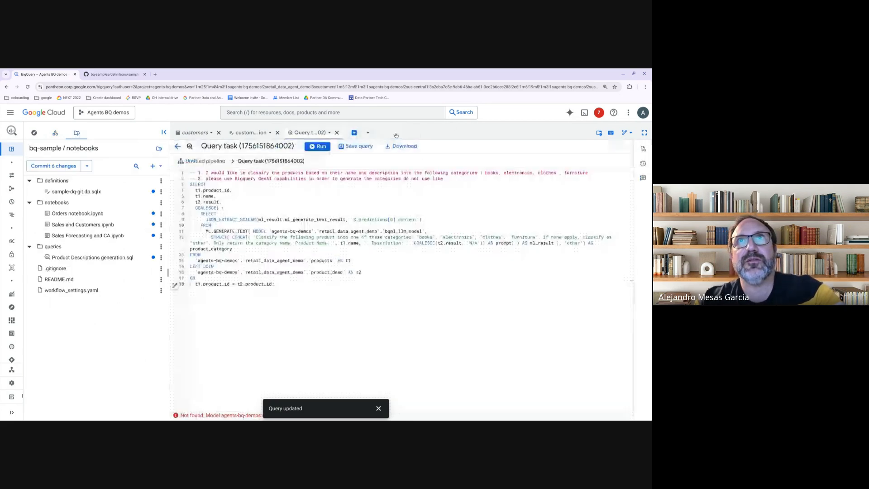
{"action": "left_click", "coordinate": [336, 133]}
{"action": "left_click", "coordinate": [278, 133]}
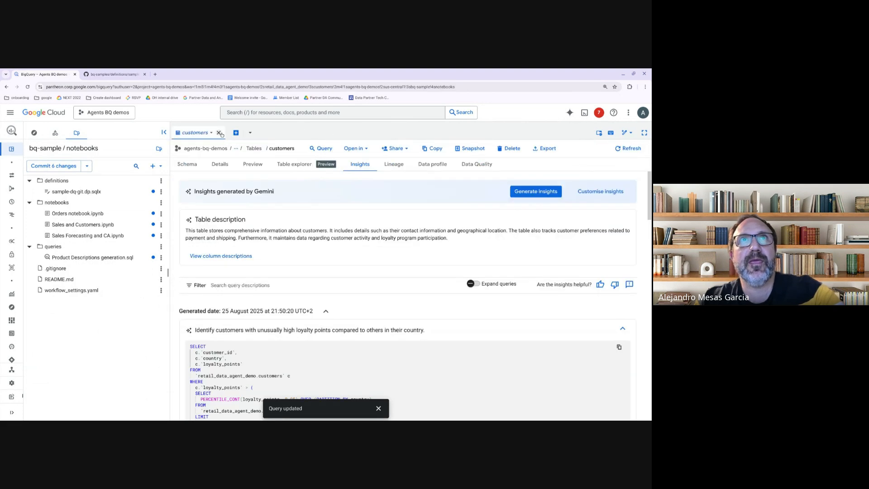
{"action": "left_click", "coordinate": [219, 132]}
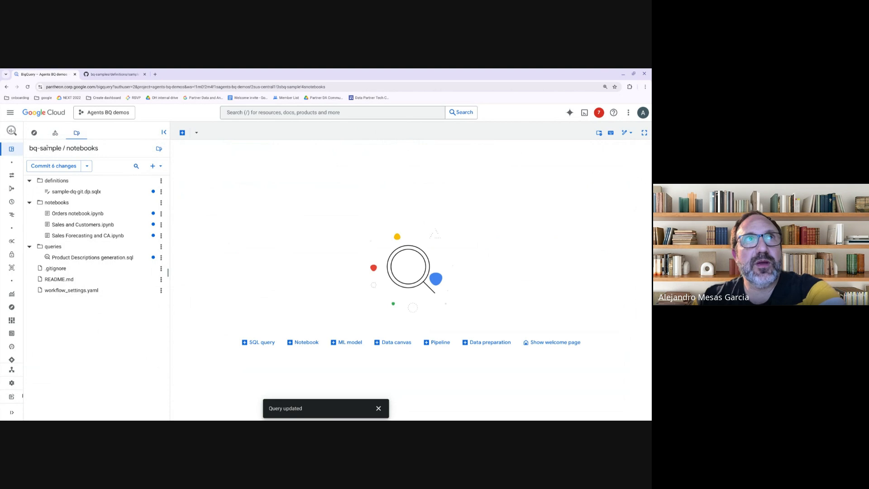
Create a repository with the ID test4 in the us-central1 (Iowa) region from the project's repositories list.
{"action": "left_click", "coordinate": [159, 148]}
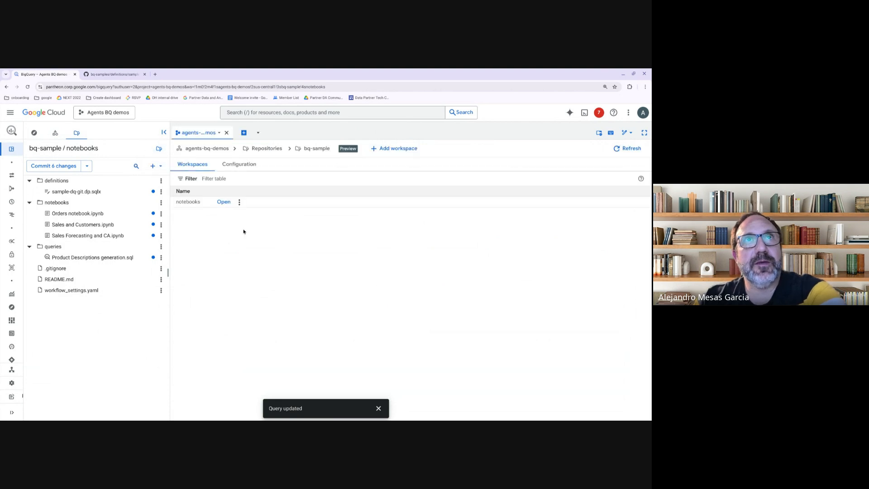
{"action": "left_click", "coordinate": [266, 149]}
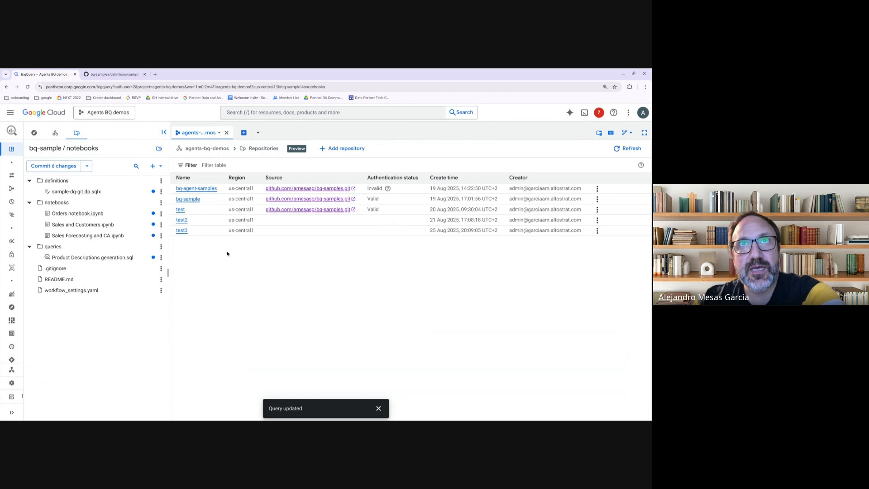
{"action": "left_click", "coordinate": [335, 149]}
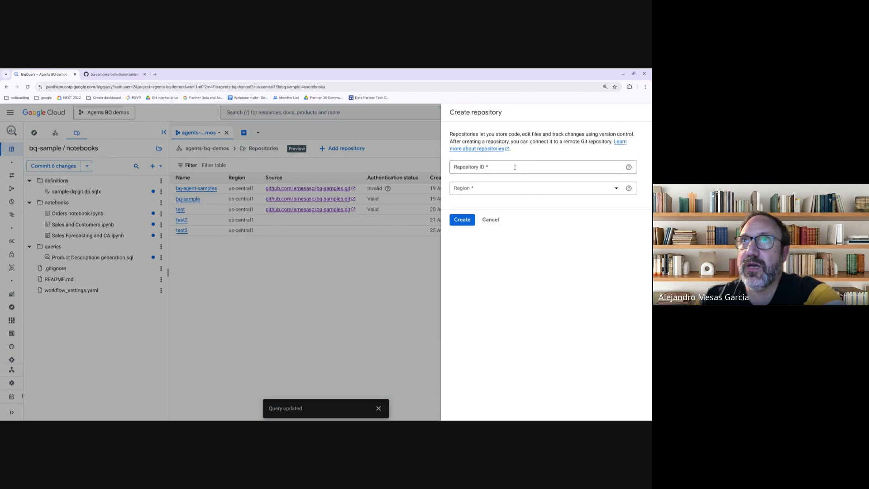
{"action": "type", "text": "te"}
{"action": "key", "text": "BackSpace"}
{"action": "key", "text": "BackSpace"}
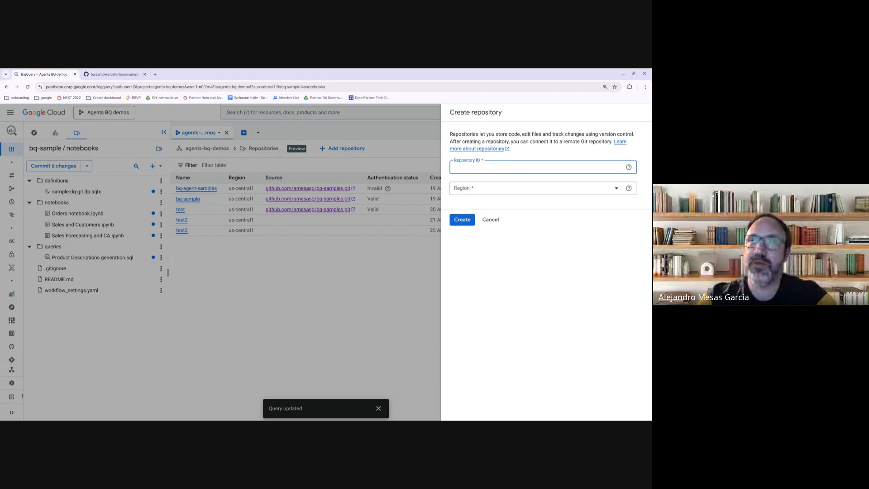
{"action": "type", "text": "test4"}
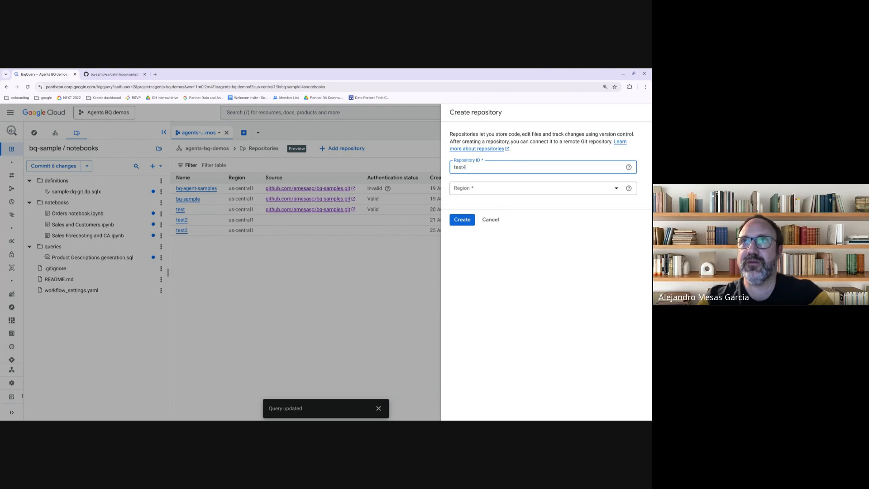
{"action": "left_click", "coordinate": [491, 192]}
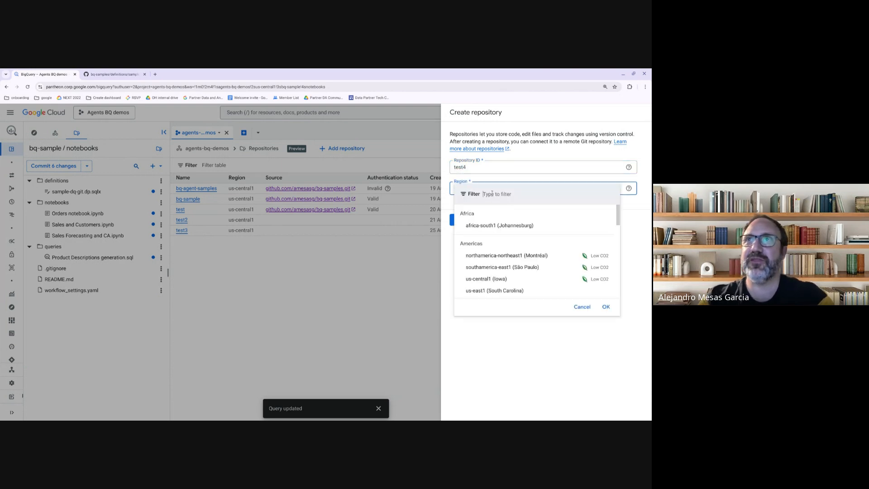
{"action": "type", "text": "us"}
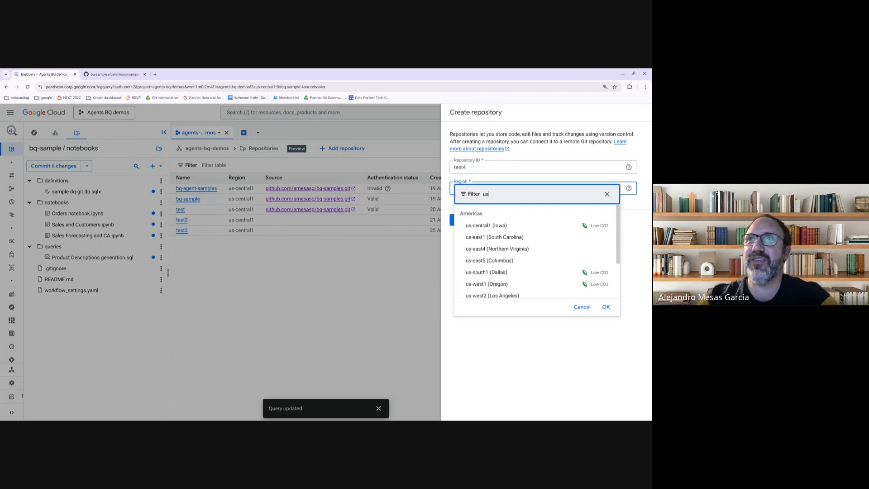
{"action": "left_click", "coordinate": [467, 225]}
{"action": "left_click", "coordinate": [464, 221]}
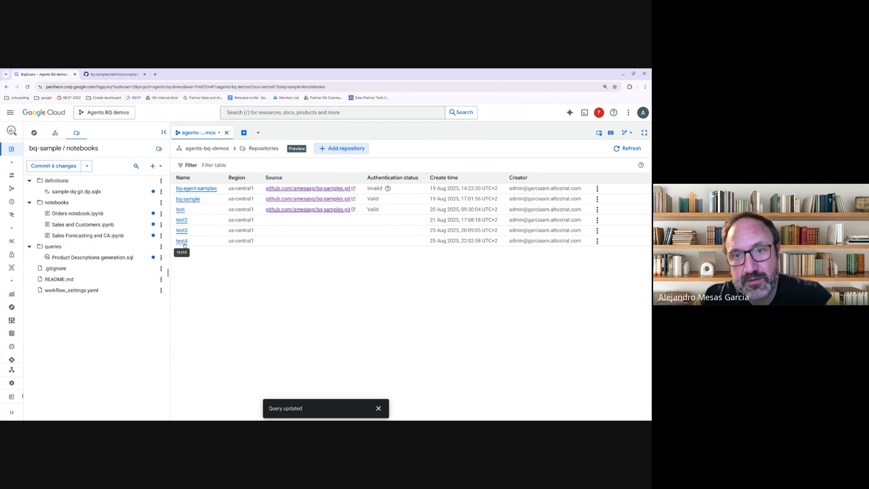
Review the test4 repository's remote Git connection options for SSH and HTTPS, including the secret choices, without connecting it.
{"action": "left_click", "coordinate": [183, 242]}
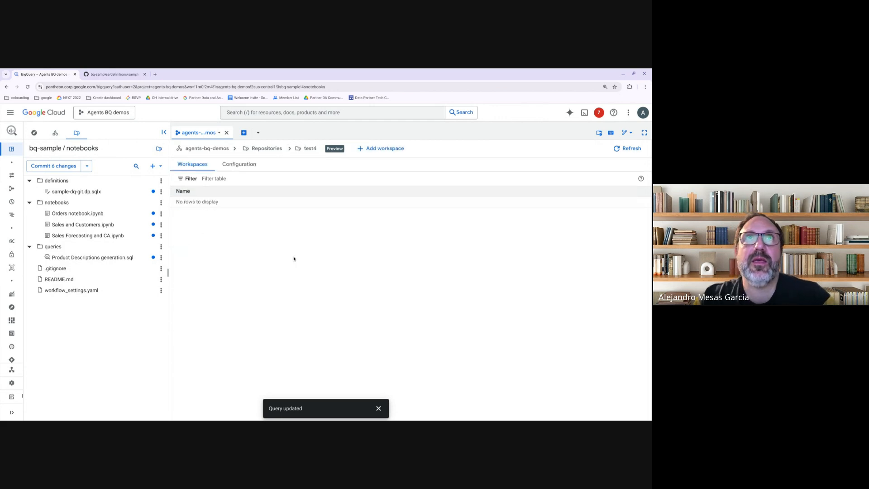
{"action": "left_click", "coordinate": [235, 169]}
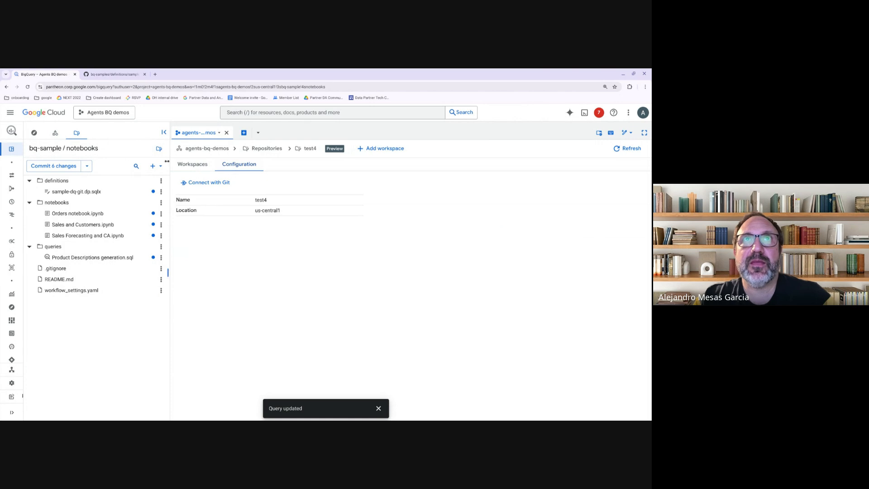
{"action": "left_click", "coordinate": [201, 183]}
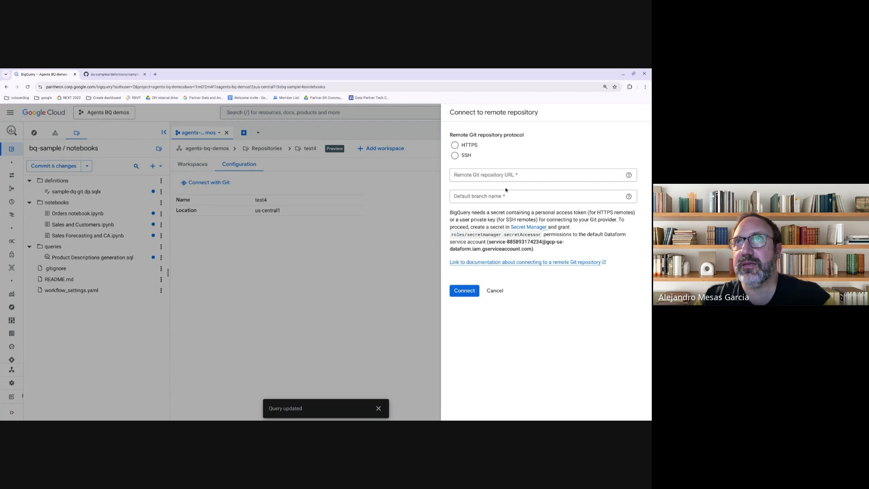
{"action": "left_click", "coordinate": [558, 174]}
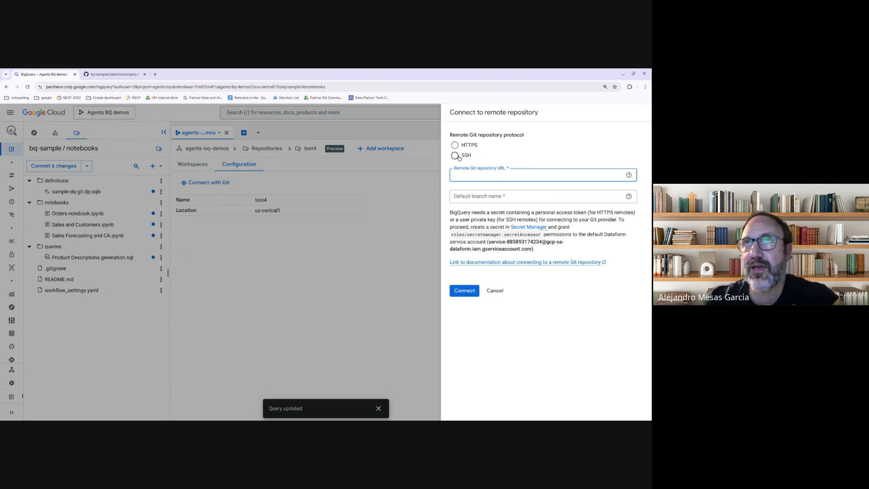
{"action": "left_click", "coordinate": [455, 155]}
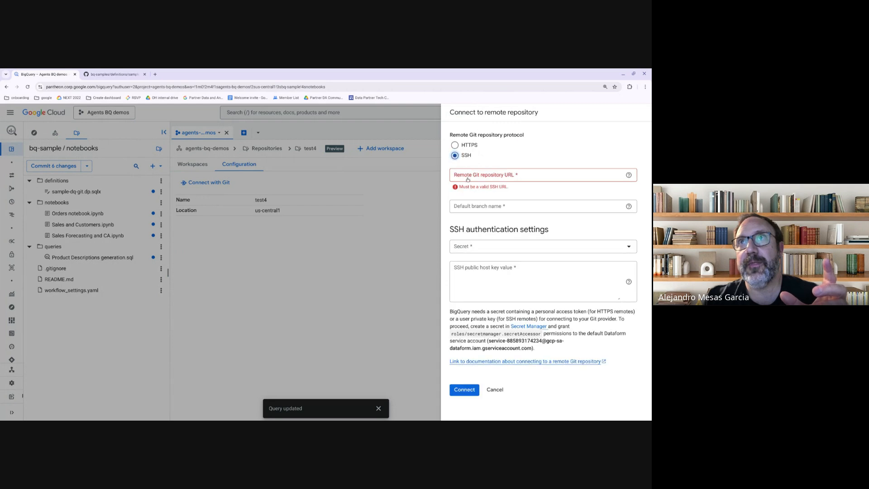
{"action": "left_click", "coordinate": [494, 247]}
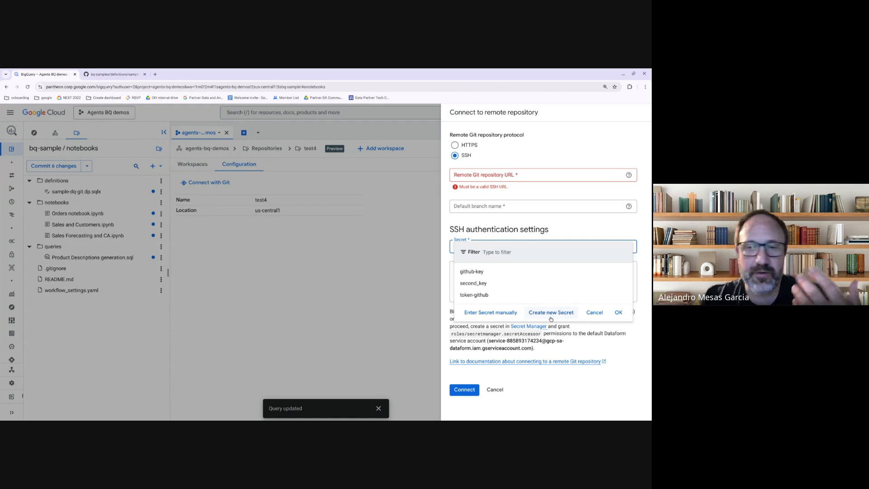
{"action": "left_click", "coordinate": [494, 161]}
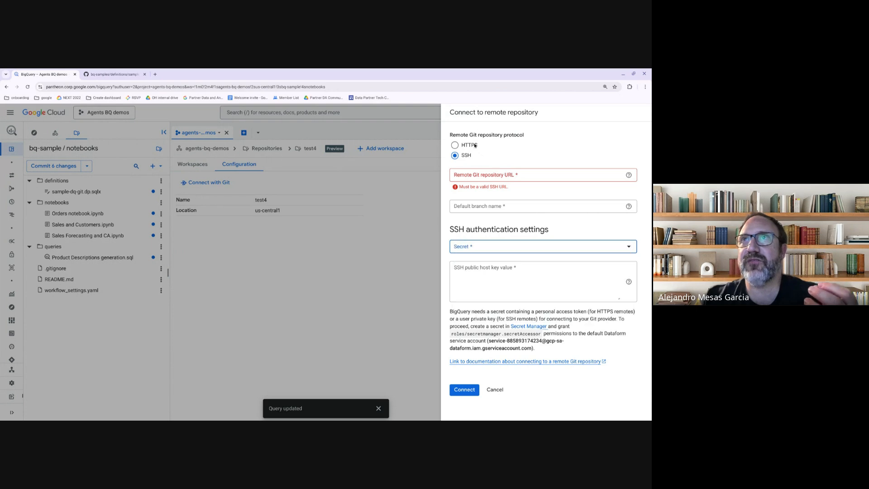
{"action": "left_click", "coordinate": [455, 145]}
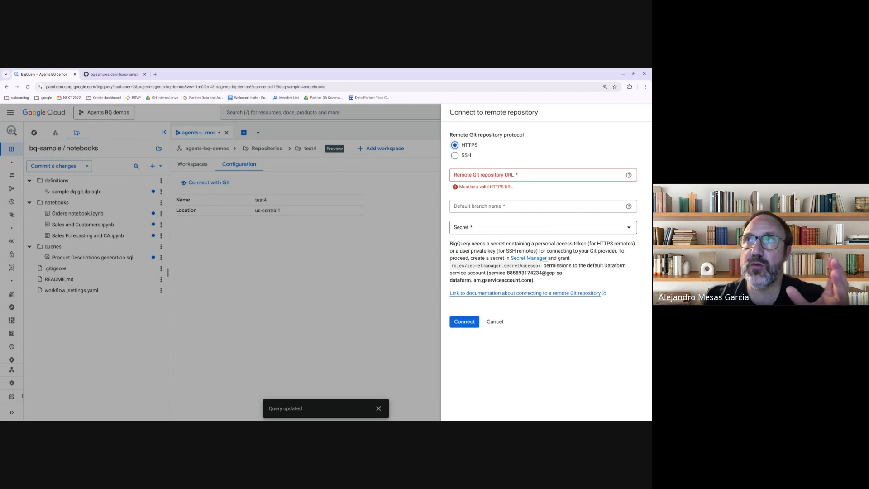
{"action": "left_click", "coordinate": [494, 321]}
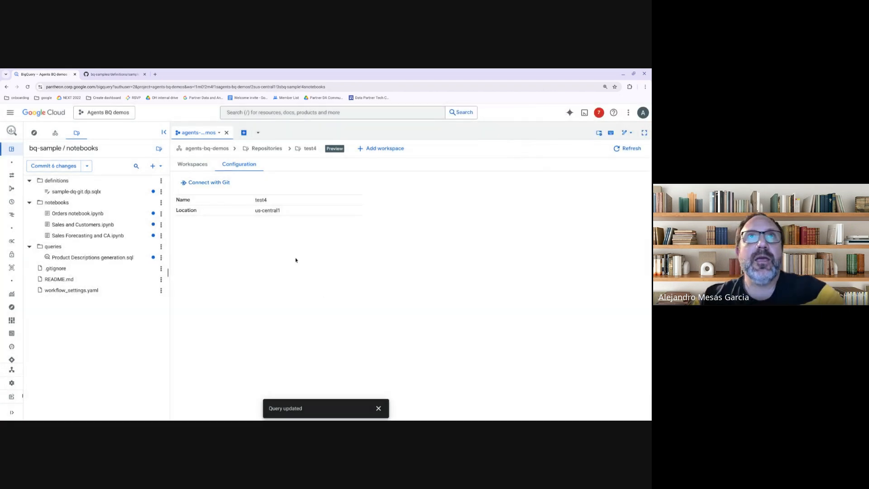
Examine the bq-sample repository's workspaces and its Git connection settings, including the repository source and default branch.
{"action": "left_click", "coordinate": [263, 148]}
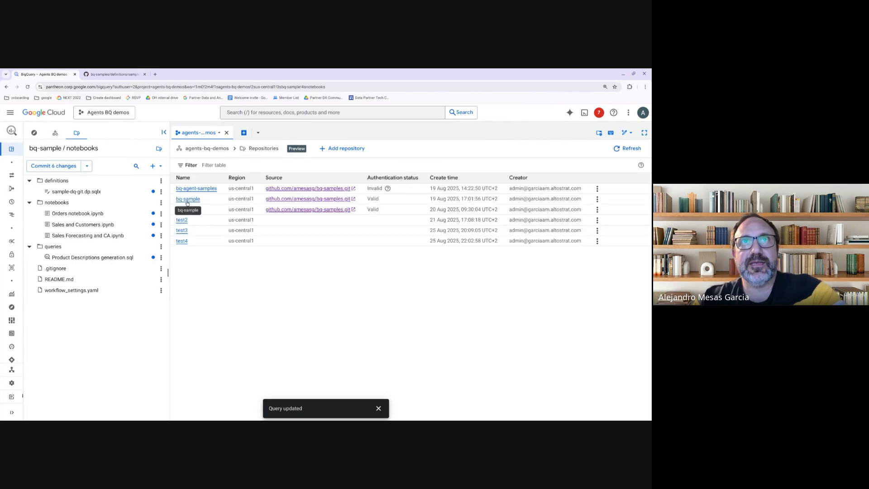
{"action": "left_click", "coordinate": [195, 200]}
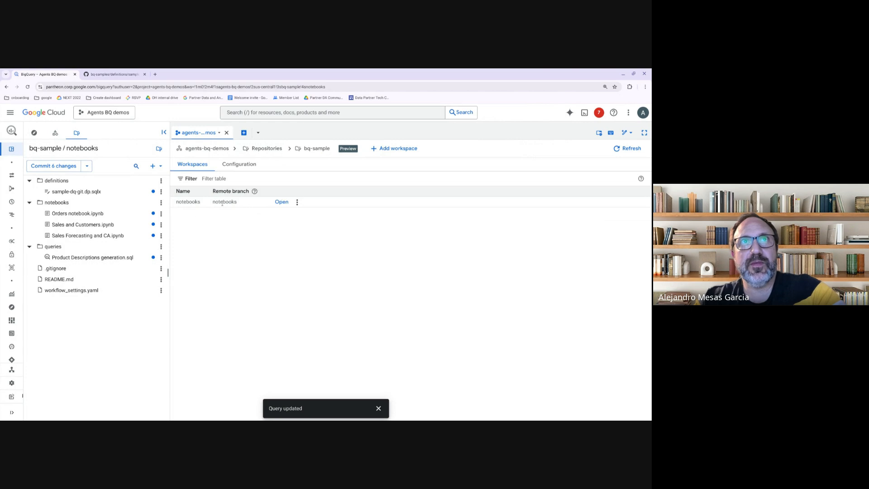
{"action": "left_click", "coordinate": [238, 167]}
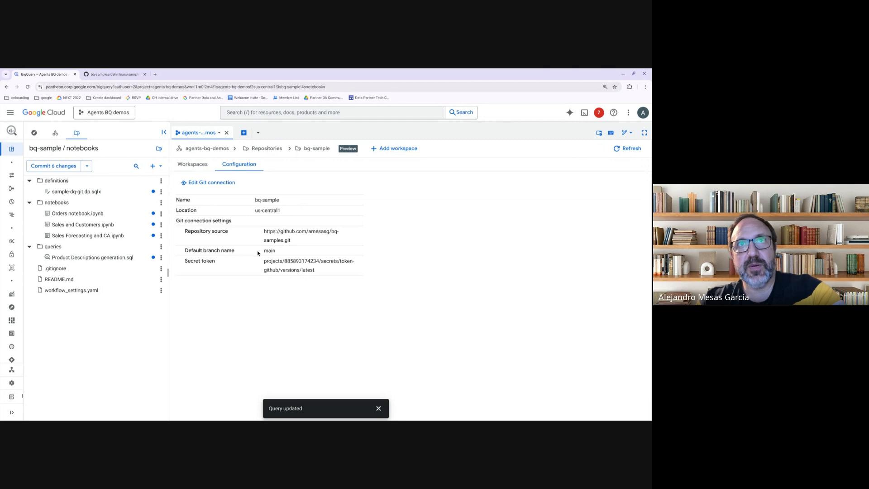
{"action": "left_click_drag", "start_coordinate": [259, 253], "coordinate": [281, 256]}
{"action": "left_click", "coordinate": [282, 256]}
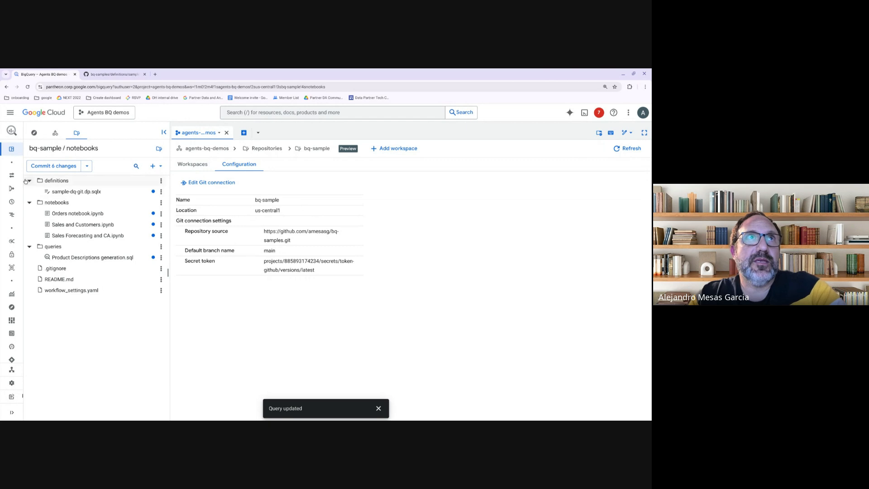
Review the create and upload options for the definitions folder and the data preparation creation form, without creating anything.
{"action": "left_click", "coordinate": [162, 183]}
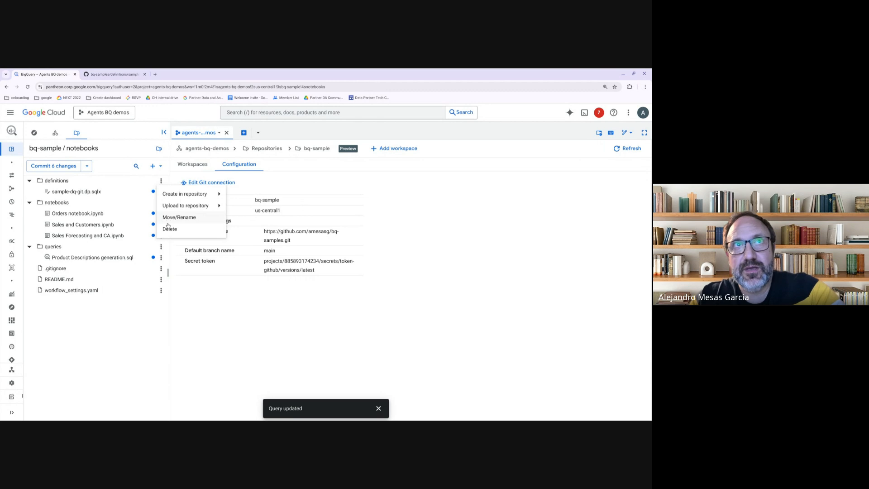
{"action": "mouse_move", "coordinate": [208, 209]}
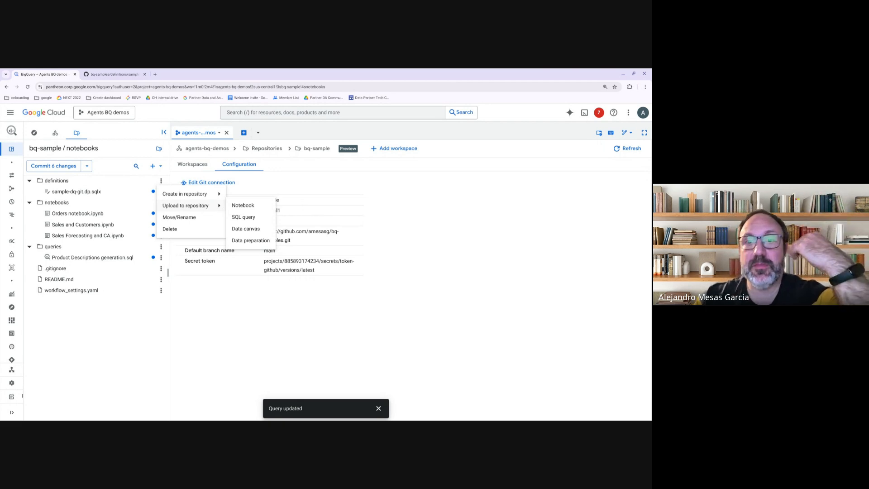
{"action": "mouse_move", "coordinate": [212, 194]}
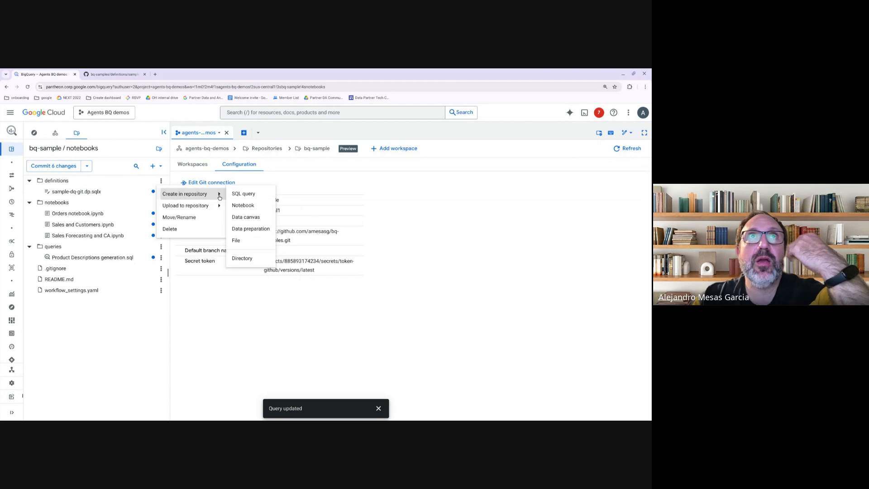
{"action": "left_click", "coordinate": [240, 229]}
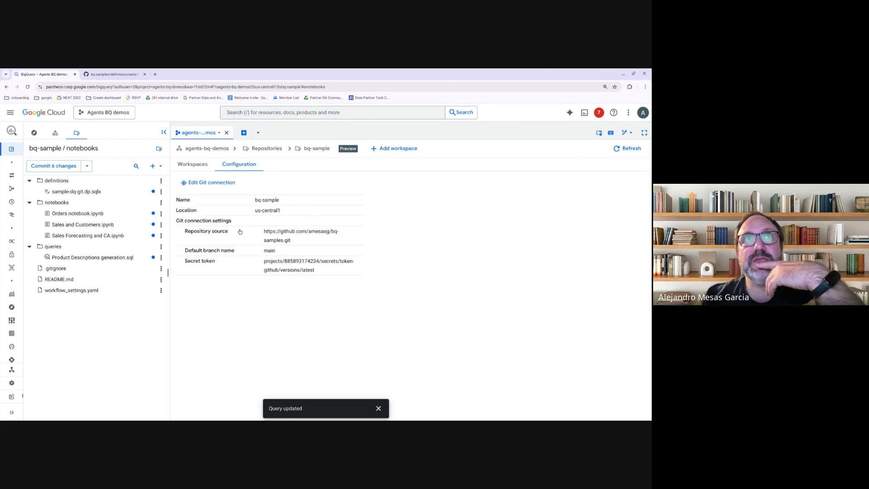
{"action": "left_click", "coordinate": [379, 408]}
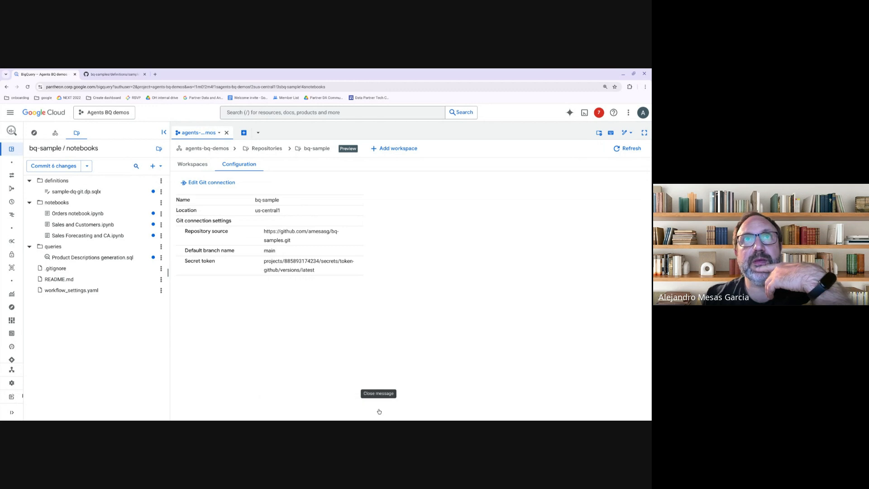
{"action": "left_click", "coordinate": [160, 181]}
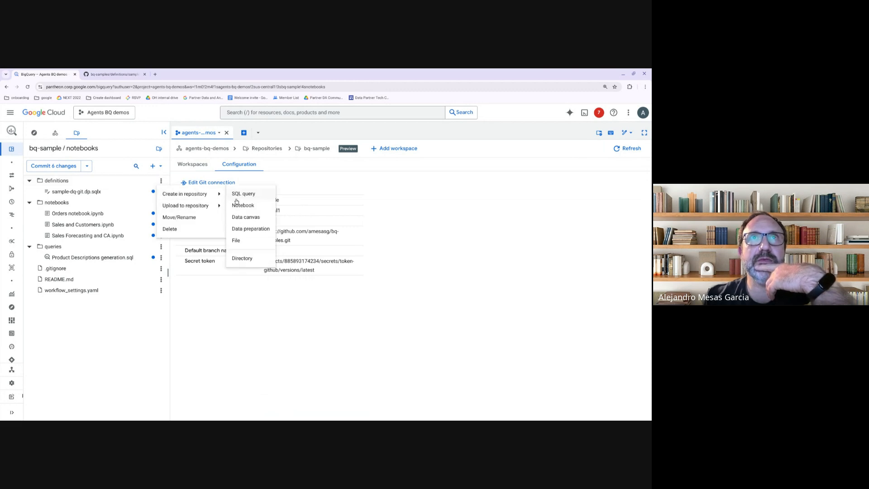
{"action": "left_click", "coordinate": [250, 229]}
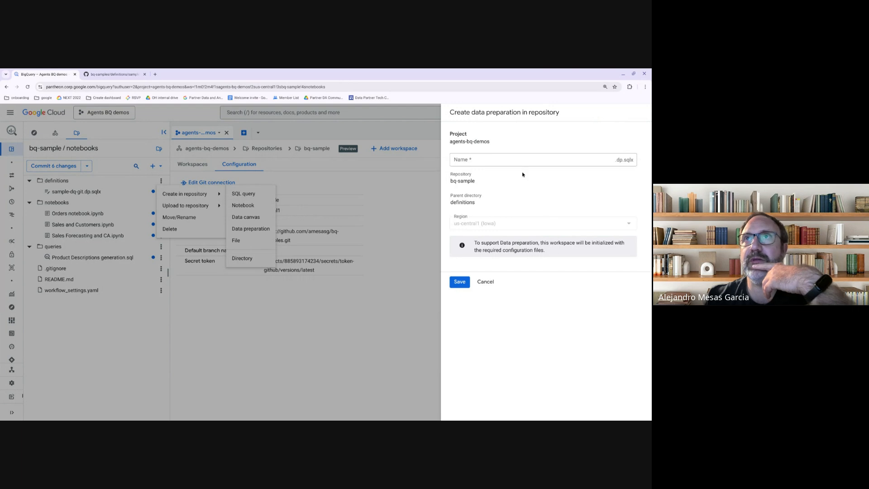
{"action": "left_click", "coordinate": [502, 158]}
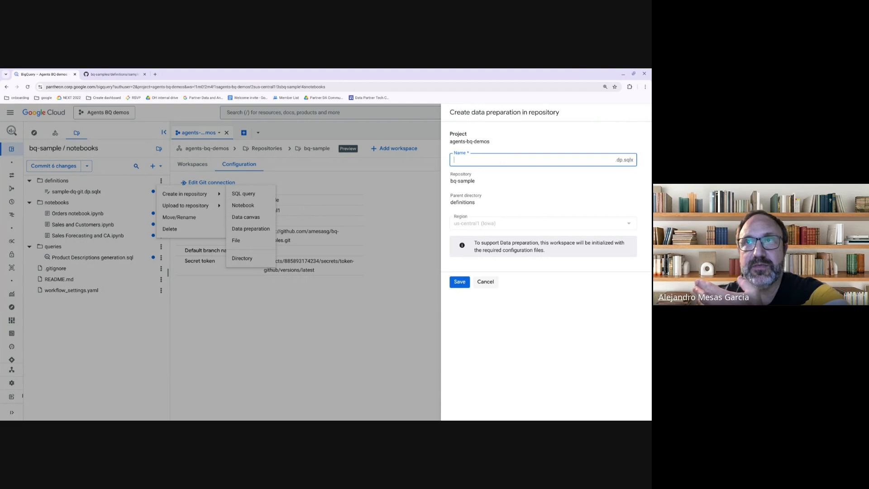
{"action": "left_click", "coordinate": [485, 282]}
{"action": "left_click", "coordinate": [109, 226]}
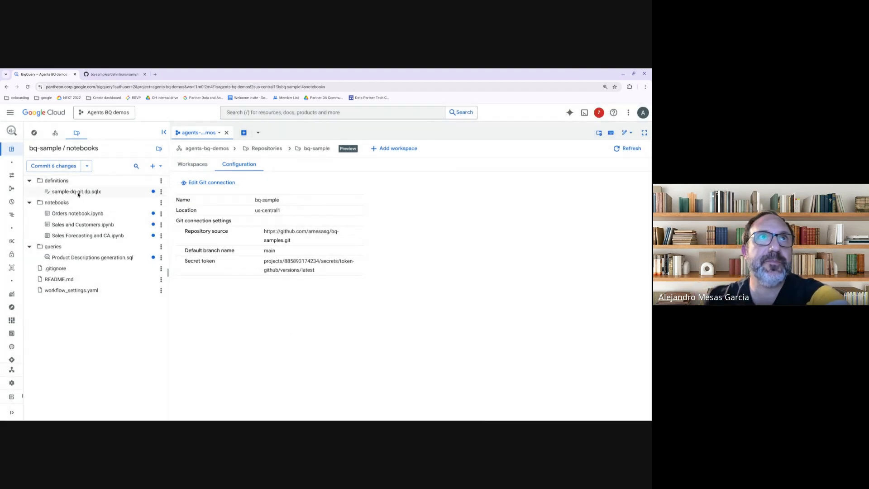
Open sample-dq-git.dp.sqlx from the definitions folder and examine its data preparation graph from orders to orders_dp2.
{"action": "left_click", "coordinate": [73, 191]}
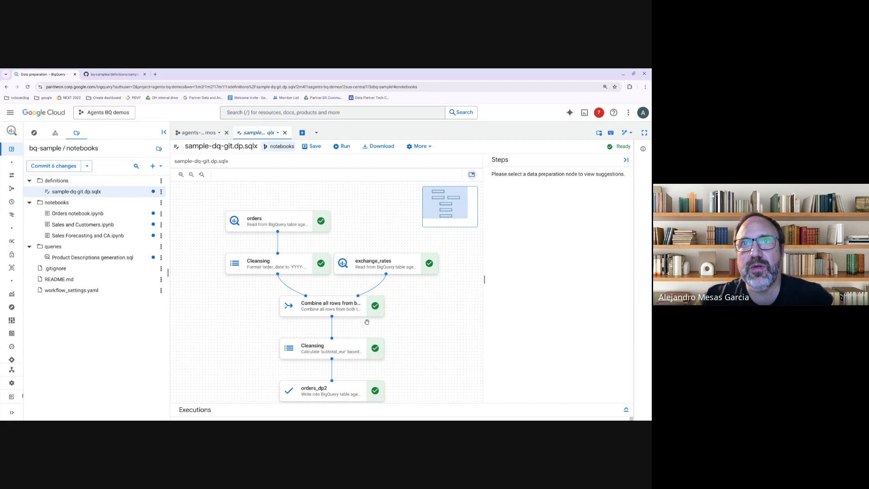
{"action": "scroll", "coordinate": [384, 383], "scroll_direction": "down", "scroll_amount": 3}
{"action": "scroll", "coordinate": [384, 383], "scroll_direction": "up", "scroll_amount": 4}
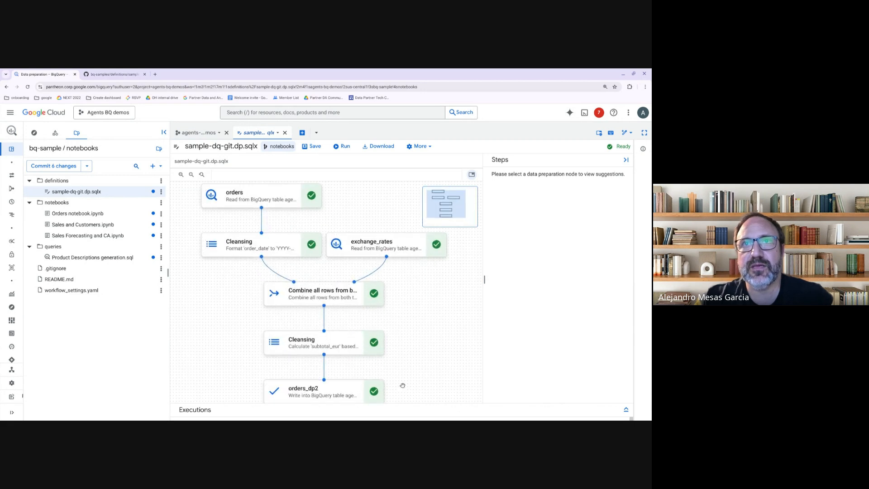
{"action": "left_click_drag", "start_coordinate": [402, 386], "coordinate": [398, 346]}
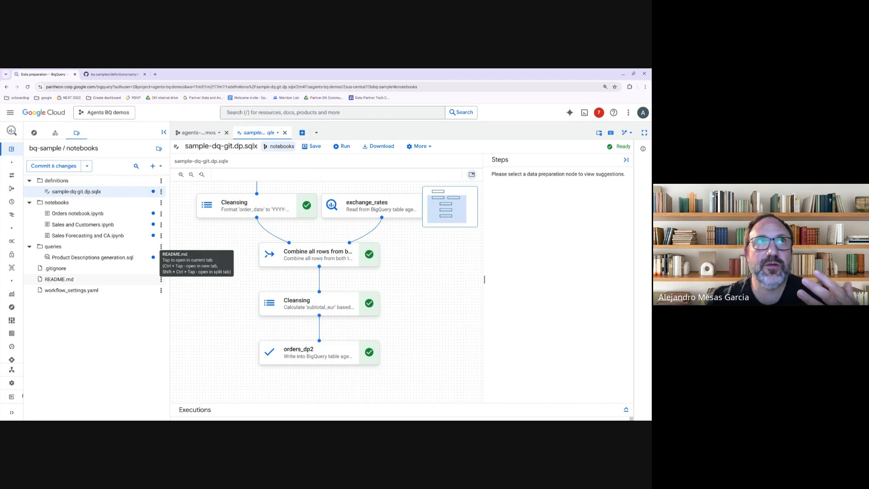
Start a commit of the notebooks workspace and select all six changed files for it.
{"action": "left_click", "coordinate": [47, 166]}
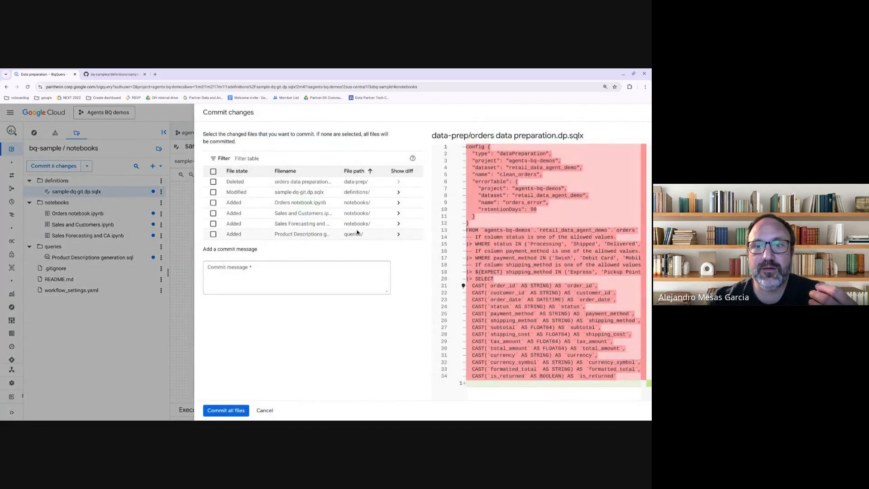
{"action": "left_click", "coordinate": [213, 182]}
{"action": "left_click", "coordinate": [213, 191]}
{"action": "left_click", "coordinate": [213, 203]}
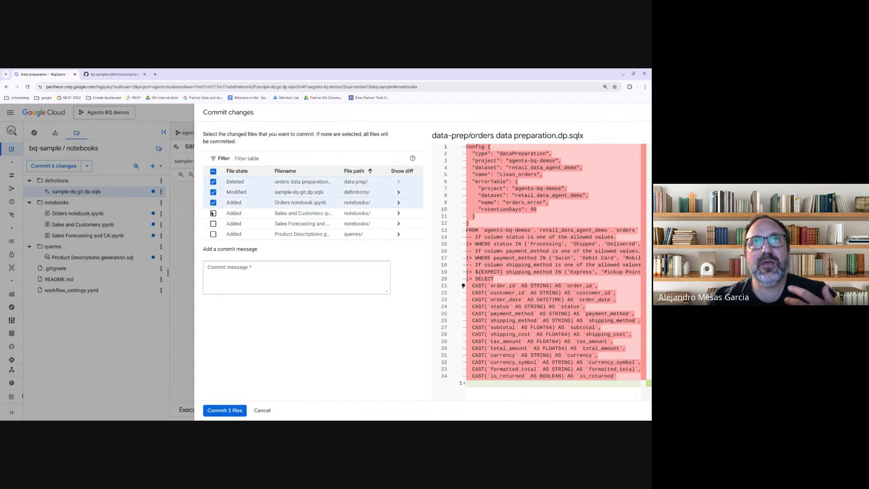
{"action": "left_click", "coordinate": [213, 213]}
{"action": "left_click", "coordinate": [214, 223]}
{"action": "left_click", "coordinate": [213, 234]}
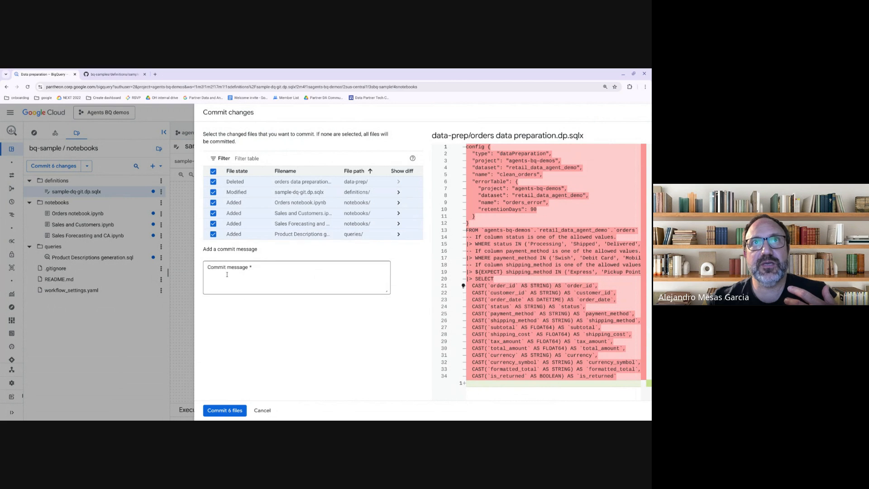
Commit the selected files with the message "Update the pipeline to add ml funcinalities to the categories" and push the commit to the remote repository.
{"action": "left_click", "coordinate": [227, 274]}
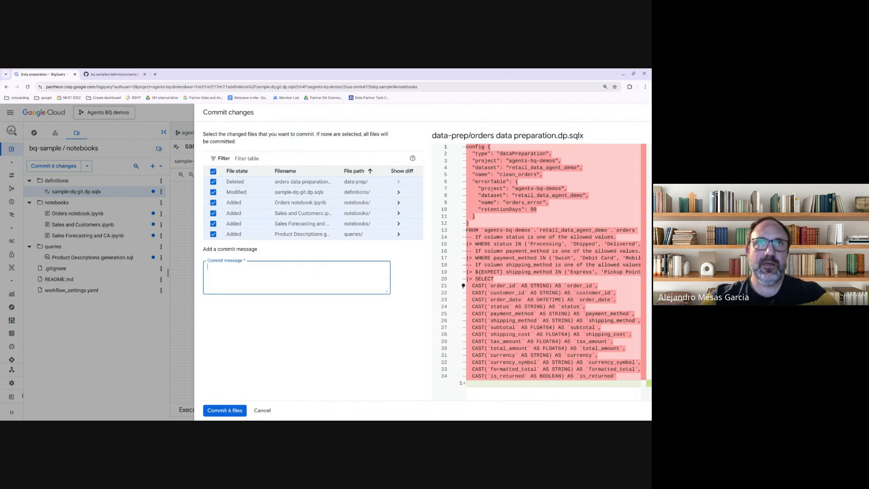
{"action": "type", "text": "Update th"}
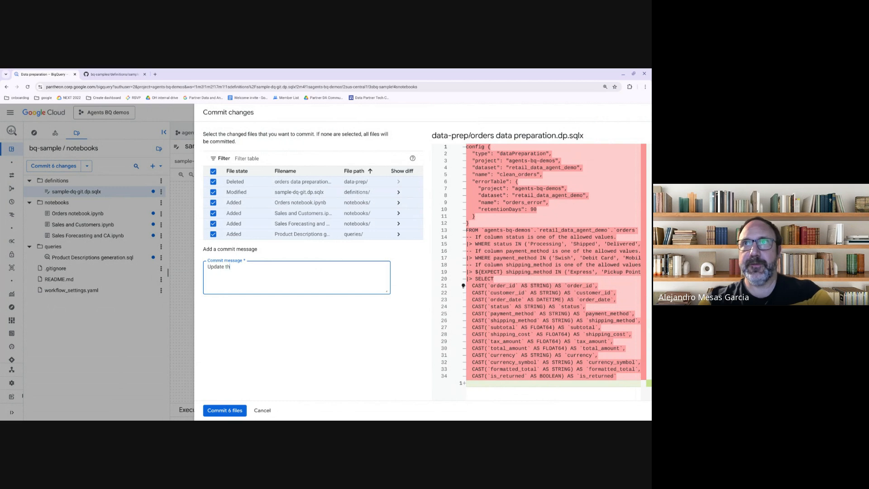
{"action": "type", "text": "e pipeline"}
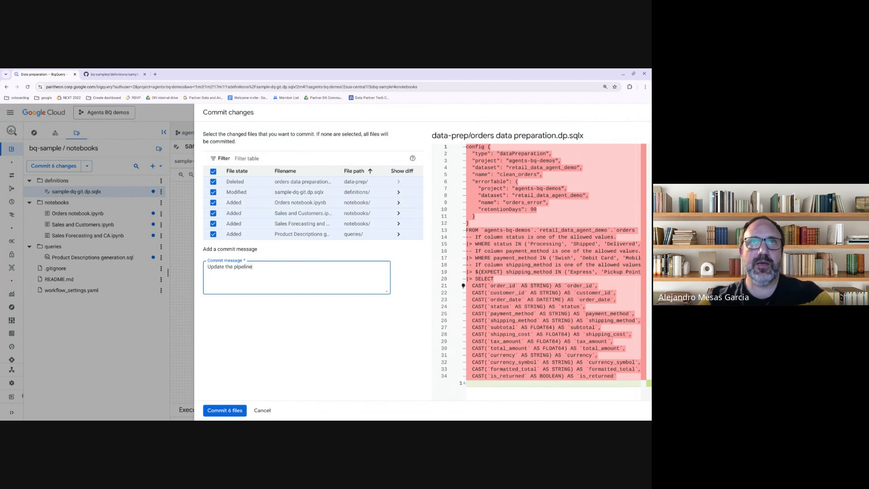
{"action": "type", "text": " for add"}
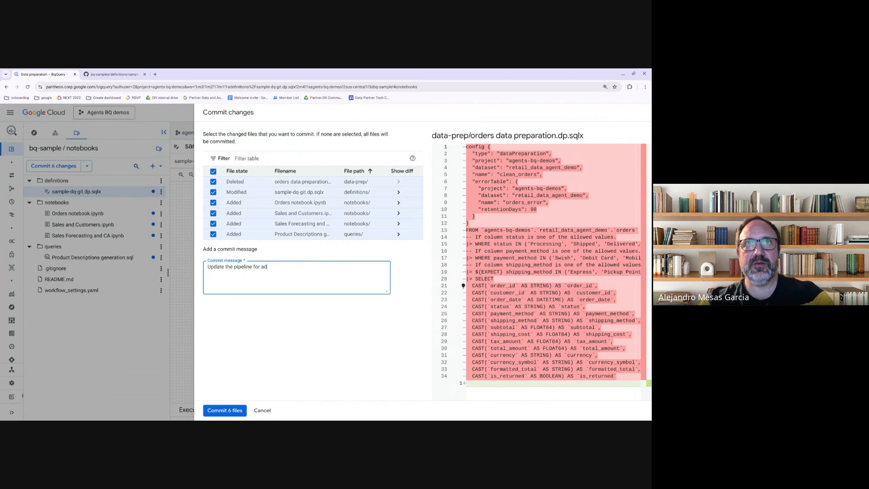
{"action": "key", "text": "BackSpace"}
{"action": "key", "text": "BackSpace"}
{"action": "key", "text": "BackSpace"}
{"action": "key", "text": "BackSpace"}
{"action": "key", "text": "BackSpace"}
{"action": "type", "text": "to add "}
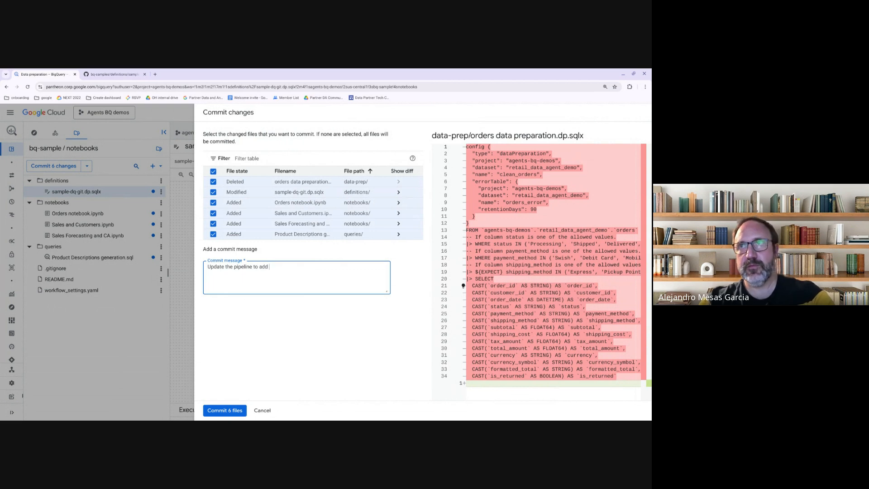
{"action": "type", "text": "ml "}
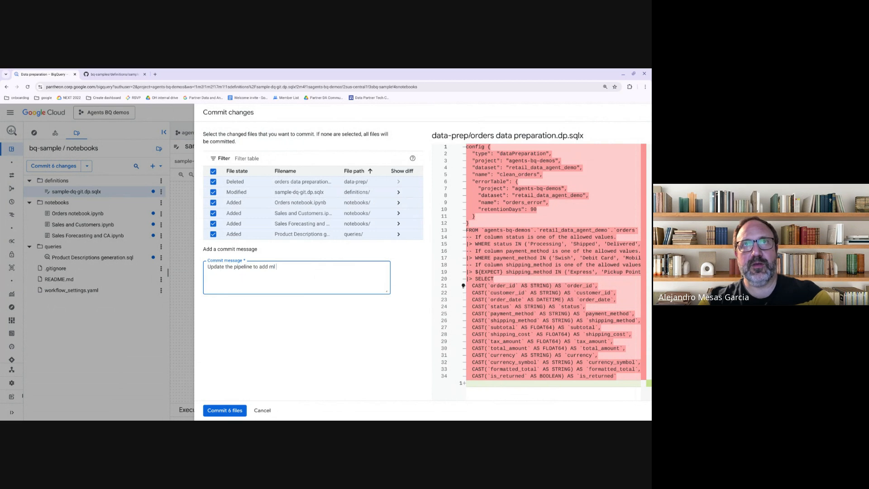
{"action": "type", "text": "funcin"}
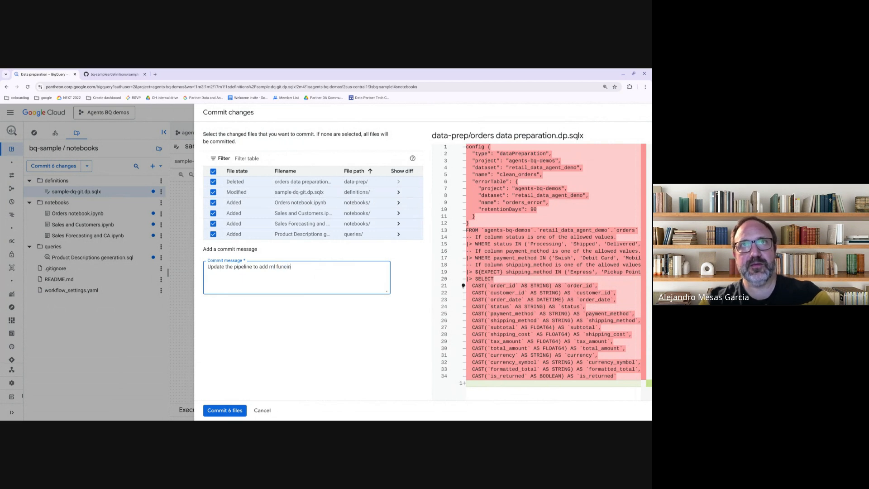
{"action": "type", "text": "alities to the ca"}
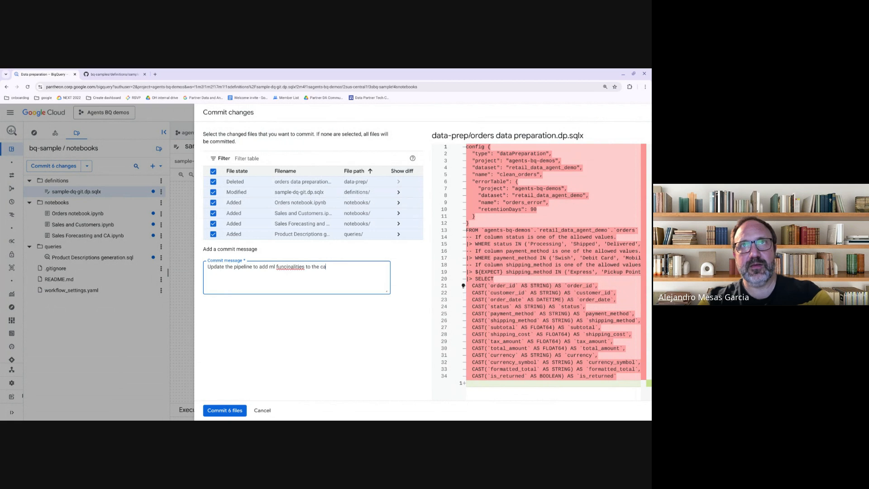
{"action": "type", "text": "tegories"}
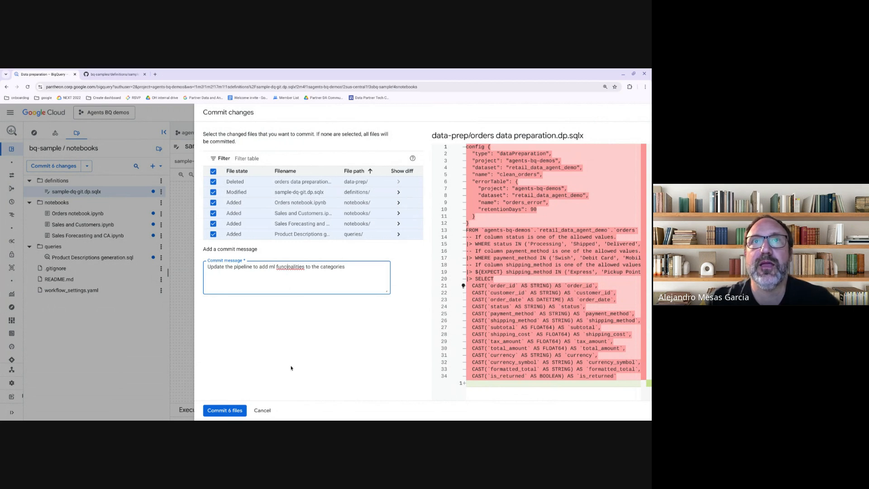
{"action": "left_click", "coordinate": [223, 412]}
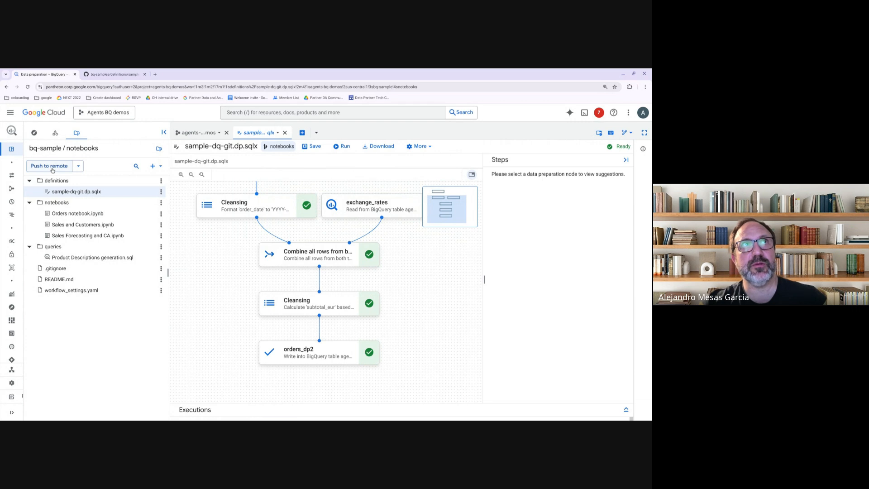
{"action": "left_click", "coordinate": [53, 168]}
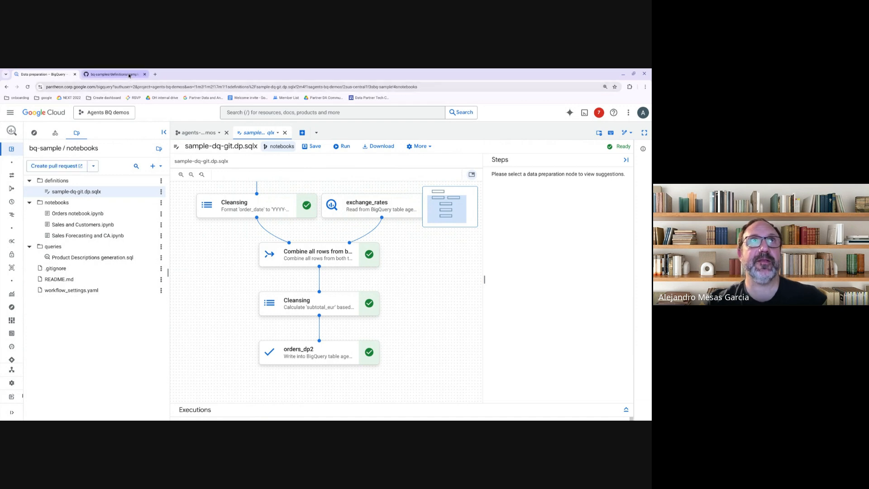
Switch to GitHub and show the bq-samples repository's files on the notebooks branch.
{"action": "left_click", "coordinate": [113, 74]}
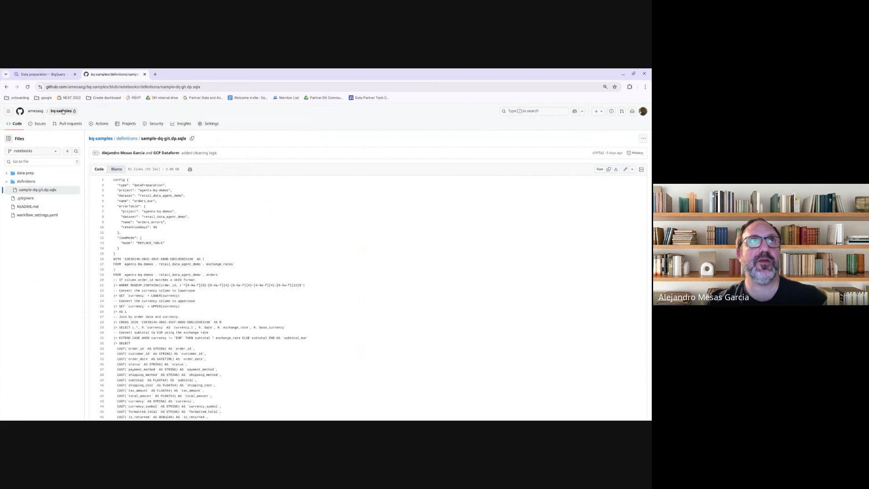
{"action": "left_click", "coordinate": [63, 110]}
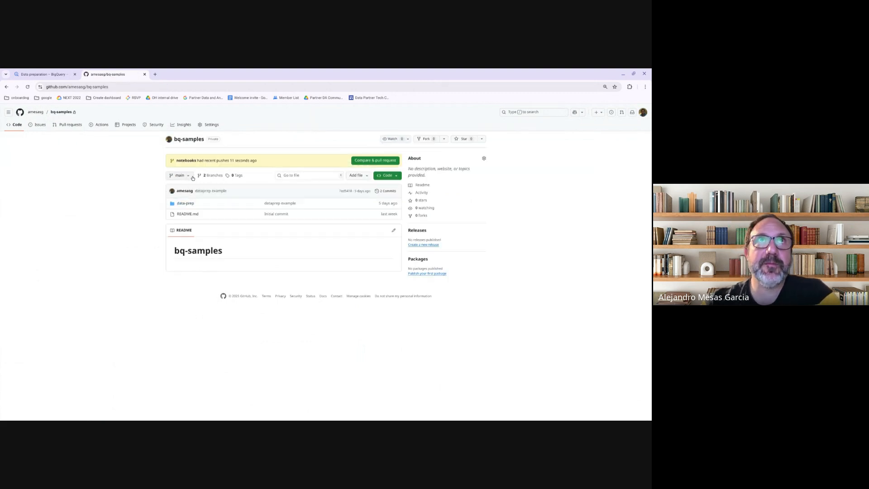
{"action": "left_click", "coordinate": [179, 175]}
{"action": "left_click", "coordinate": [181, 230]}
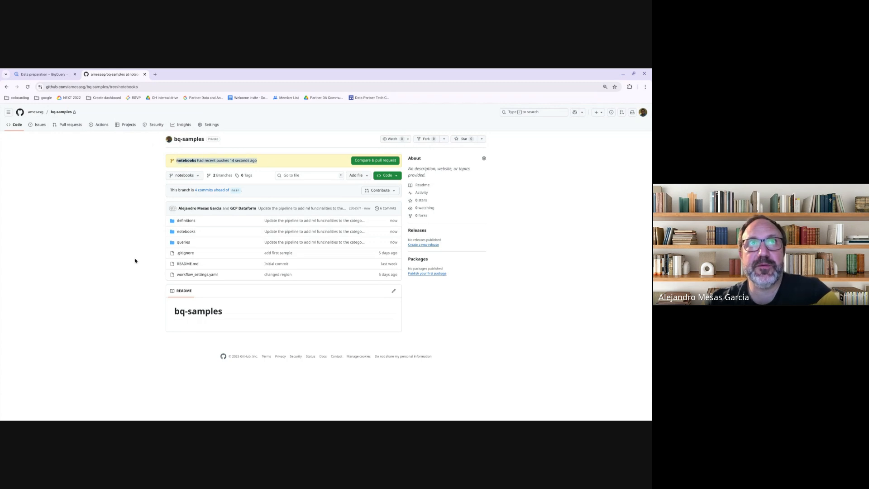
Inspect the pushed code of sample-dq-git.dp.sqlx in the definitions folder and return to the notebooks branch's root.
{"action": "left_click", "coordinate": [186, 221]}
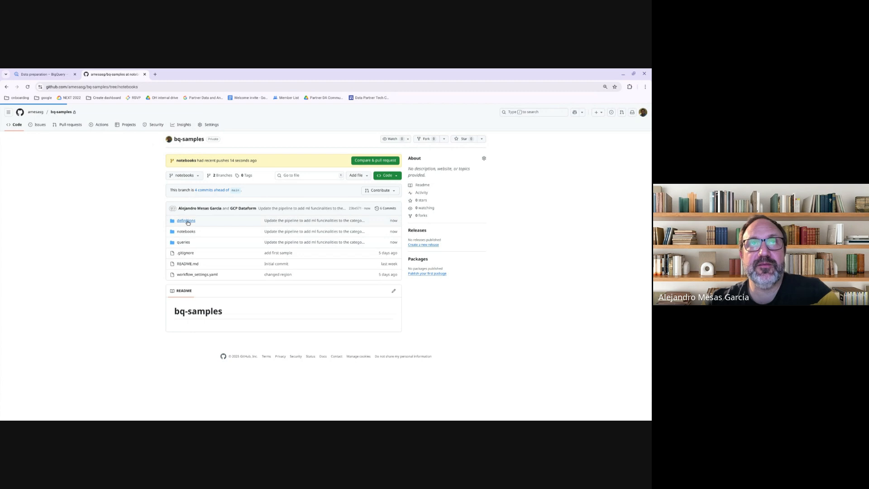
{"action": "left_click", "coordinate": [128, 209]}
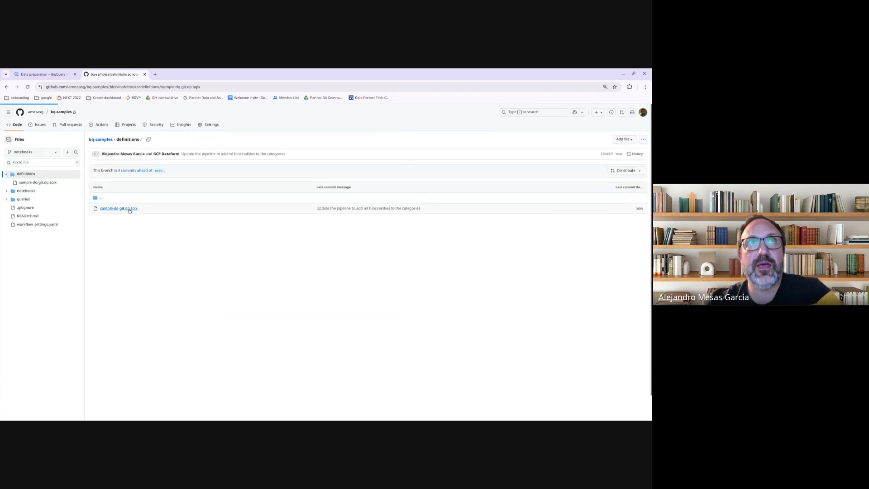
{"action": "scroll", "coordinate": [218, 337], "scroll_direction": "down", "scroll_amount": 2}
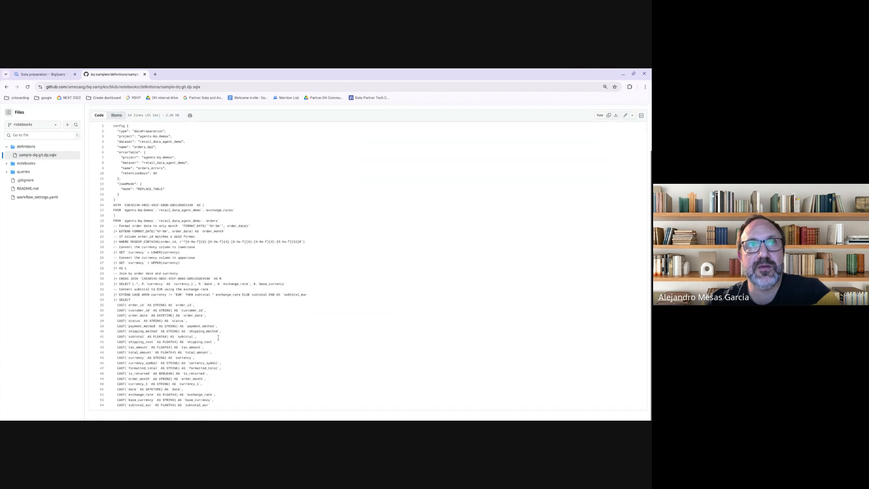
{"action": "scroll", "coordinate": [324, 262], "scroll_direction": "up", "scroll_amount": 2}
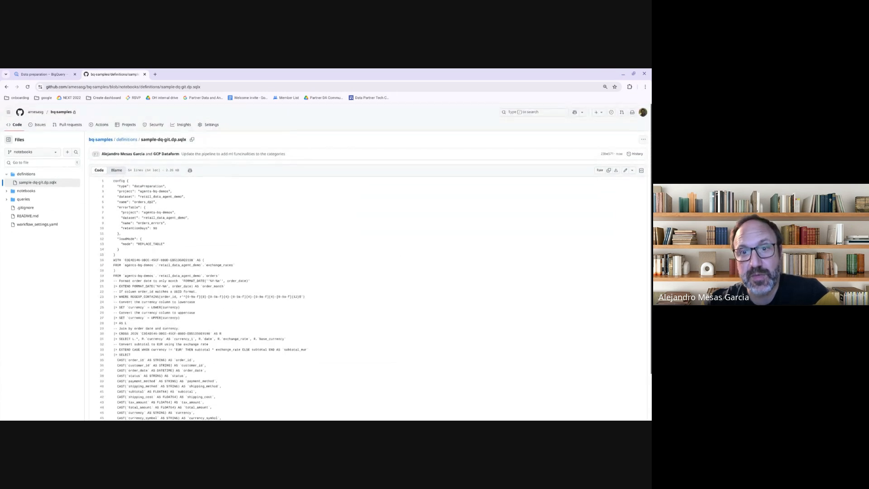
{"action": "scroll", "coordinate": [146, 253], "scroll_direction": "left", "scroll_amount": 5}
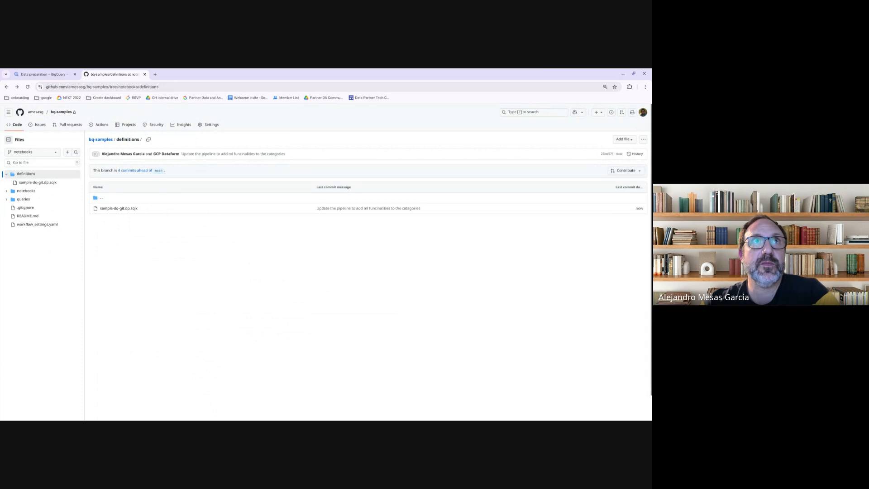
{"action": "scroll", "coordinate": [145, 252], "scroll_direction": "left", "scroll_amount": 5}
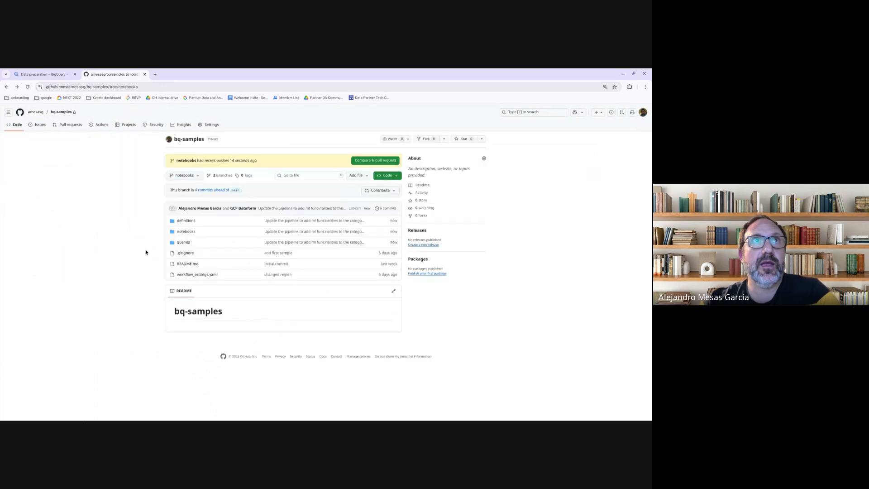
Inspect the pushed Sales Forecasting and CA.ipynb in the notebooks folder and return to the repository root.
{"action": "left_click", "coordinate": [192, 232]}
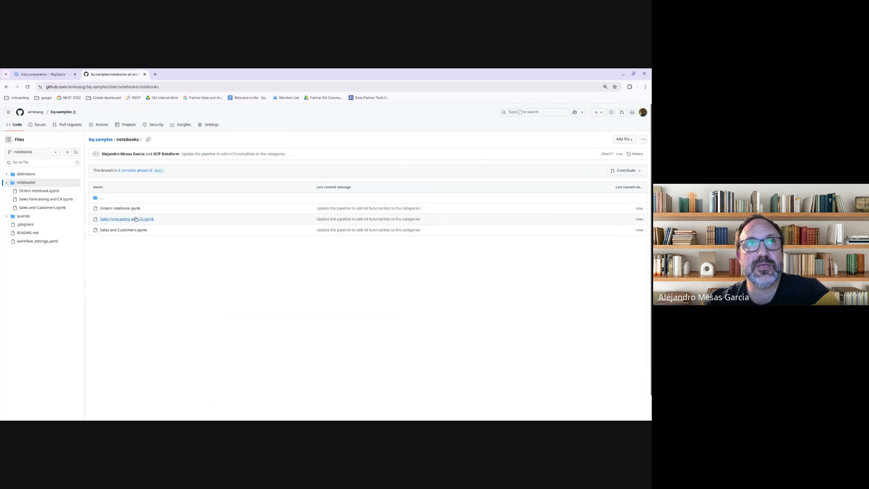
{"action": "left_click", "coordinate": [133, 219]}
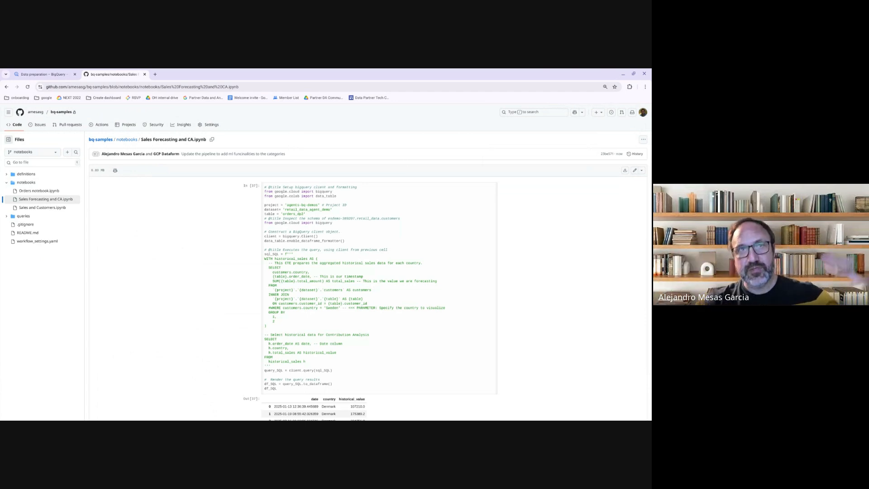
{"action": "scroll", "coordinate": [325, 262], "scroll_direction": "left", "scroll_amount": 3}
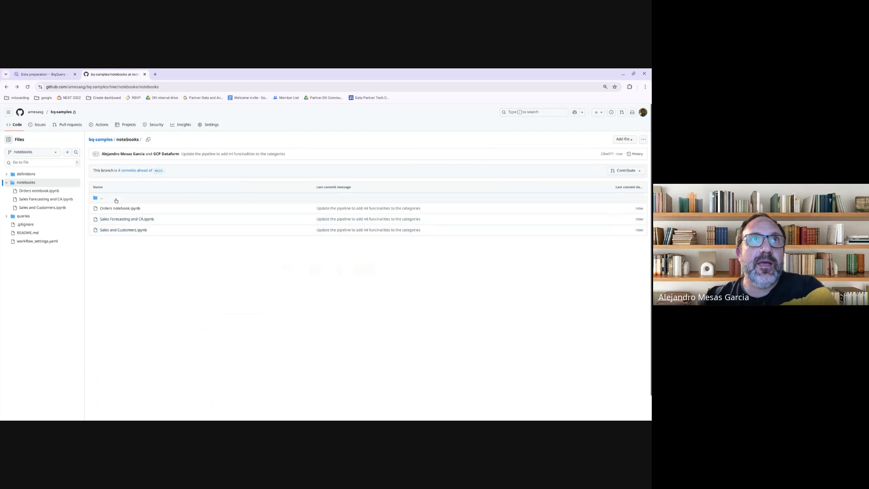
{"action": "left_click", "coordinate": [101, 140]}
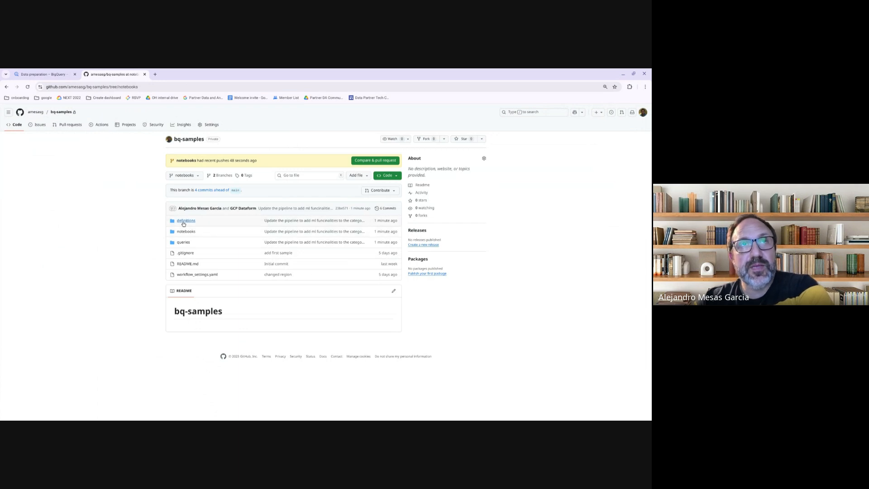
Show the definitions folder on GitHub and compare it with the sample-dq-git.dp.sqlx data preparation in BigQuery, ending in BigQuery.
{"action": "left_click", "coordinate": [183, 223]}
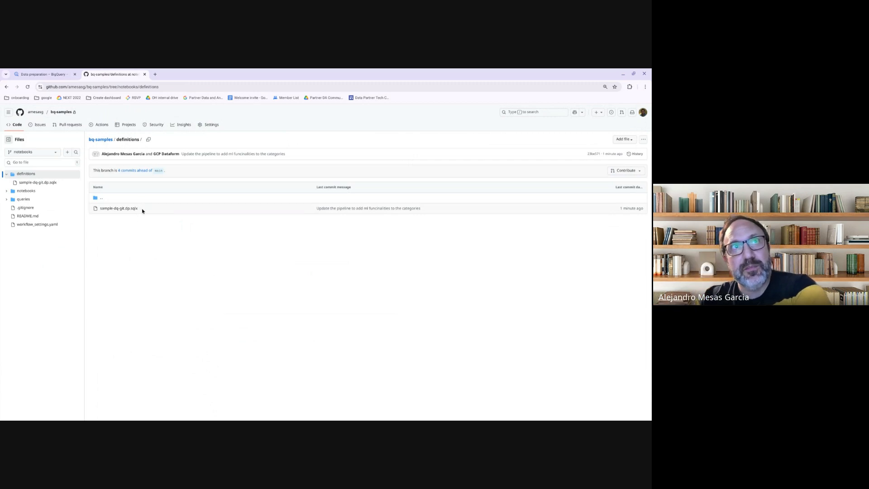
{"action": "left_click", "coordinate": [45, 74]}
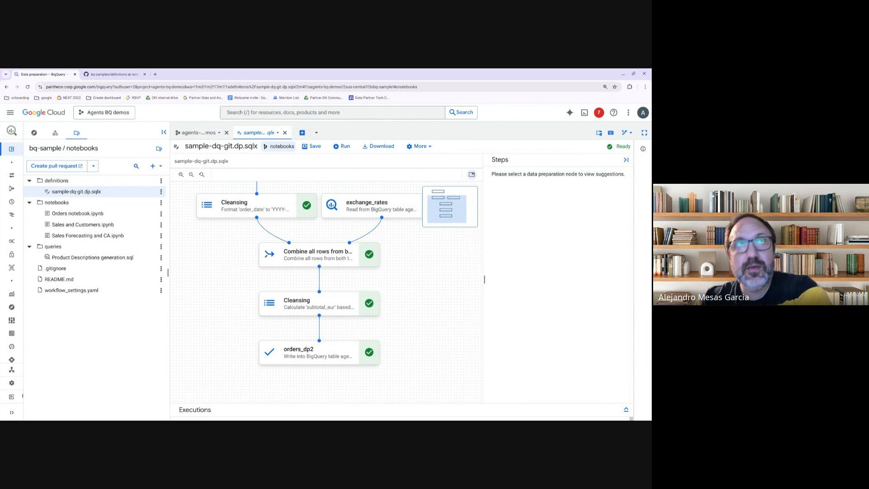
{"action": "left_click", "coordinate": [116, 75]}
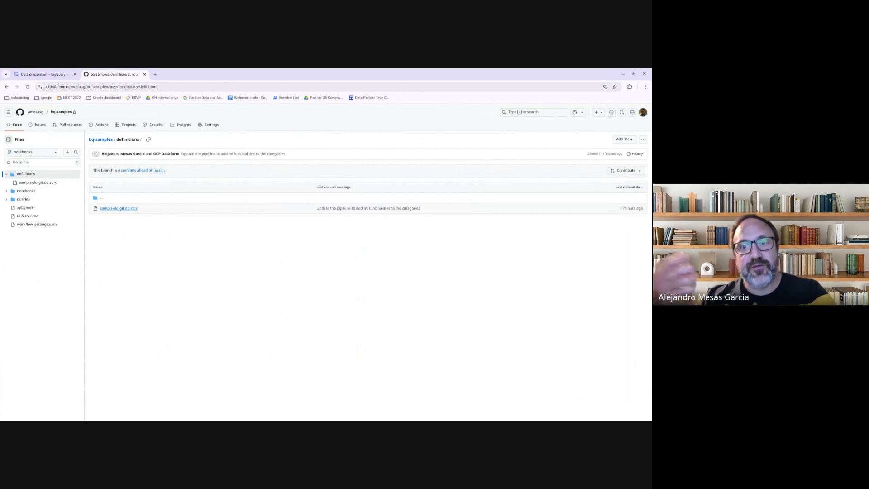
{"action": "left_click", "coordinate": [43, 74]}
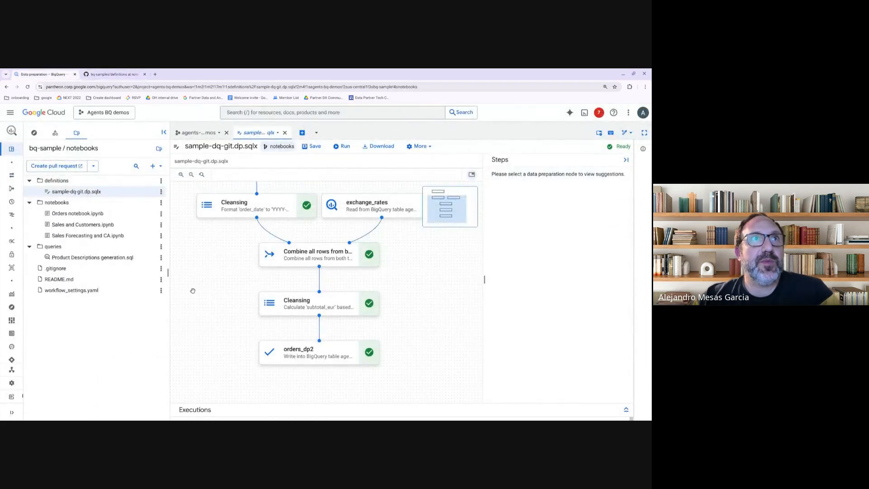